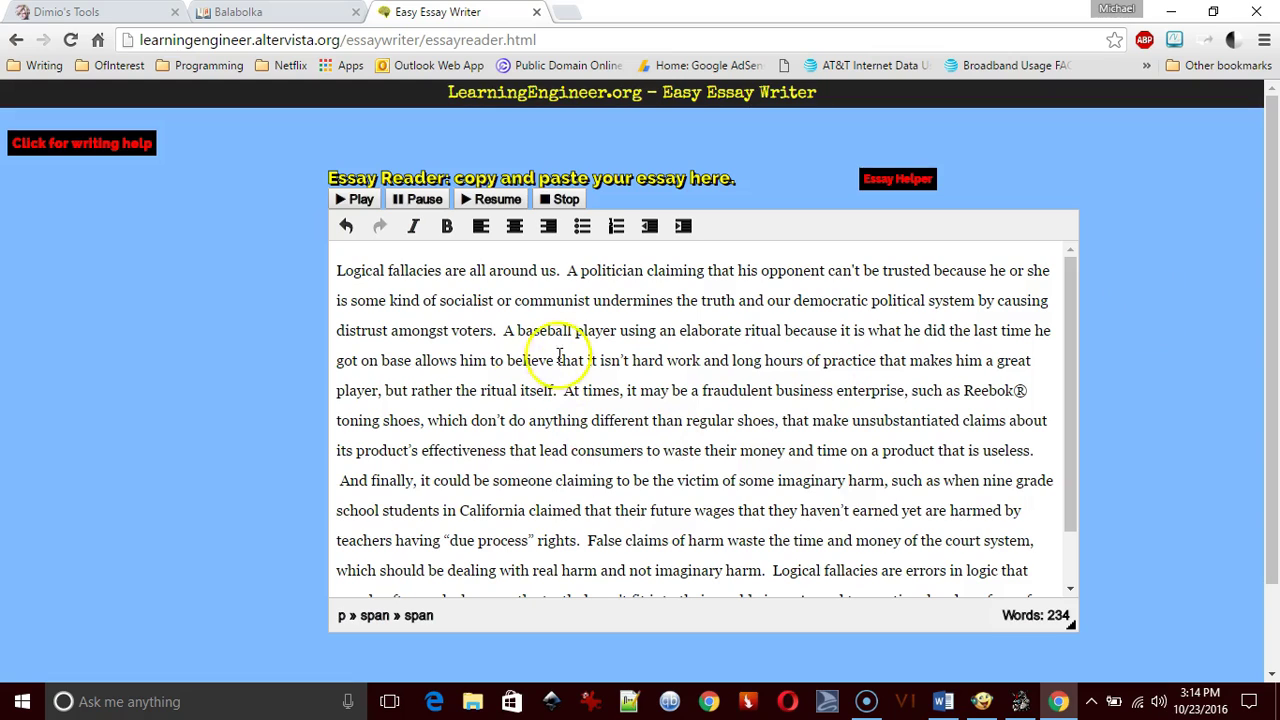
Introduce grammar errors in the essay: "fallacies is all around us", "because it are what he did" and "False claim of harm".
double_click(455, 270)
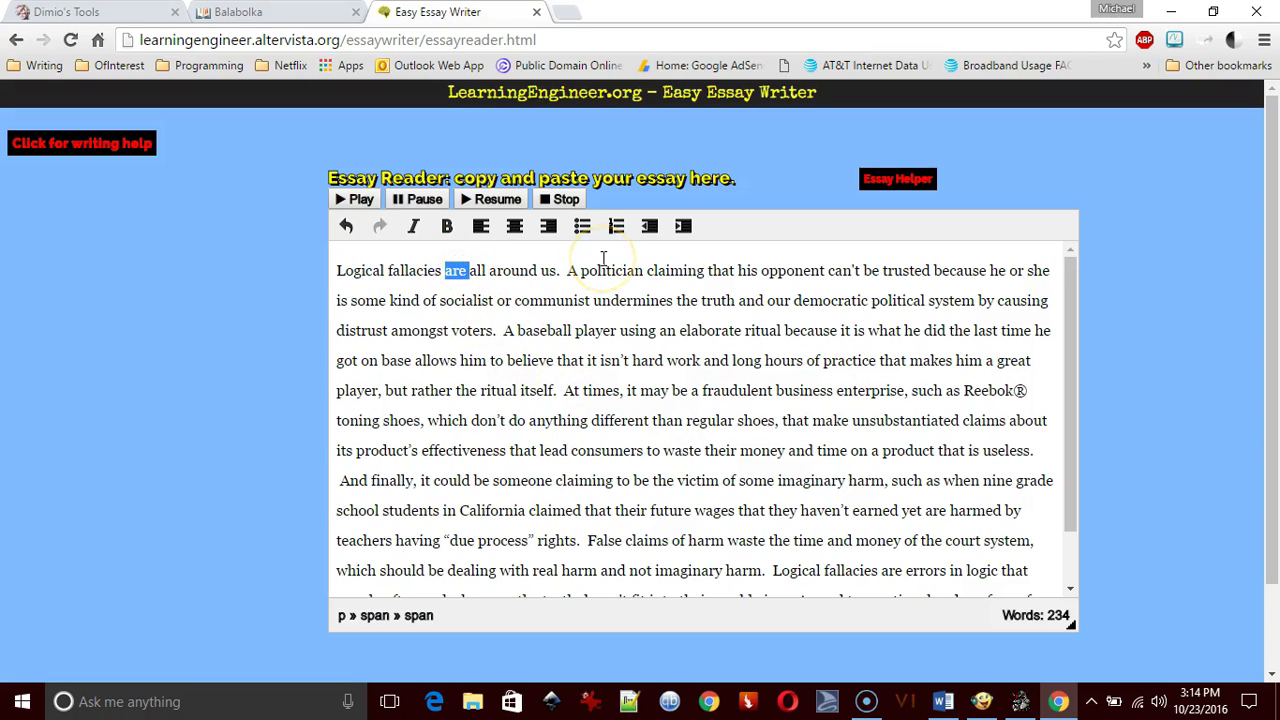
text(is)
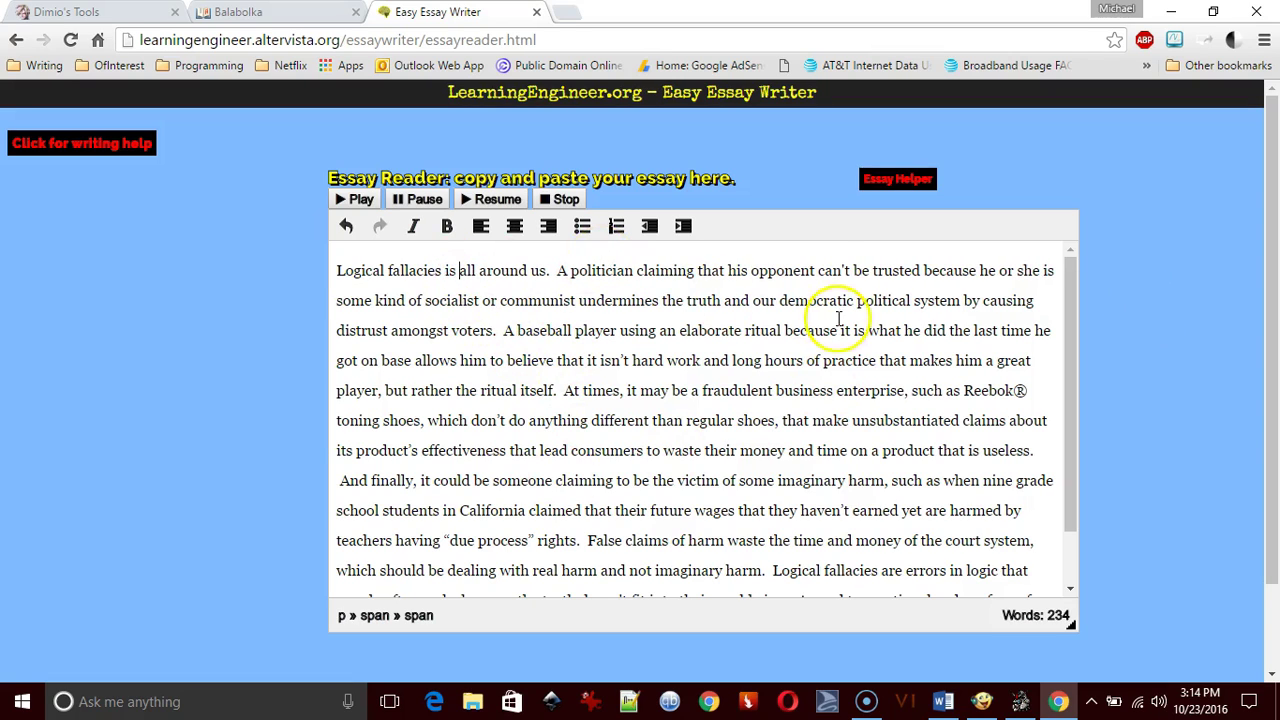
click(864, 330)
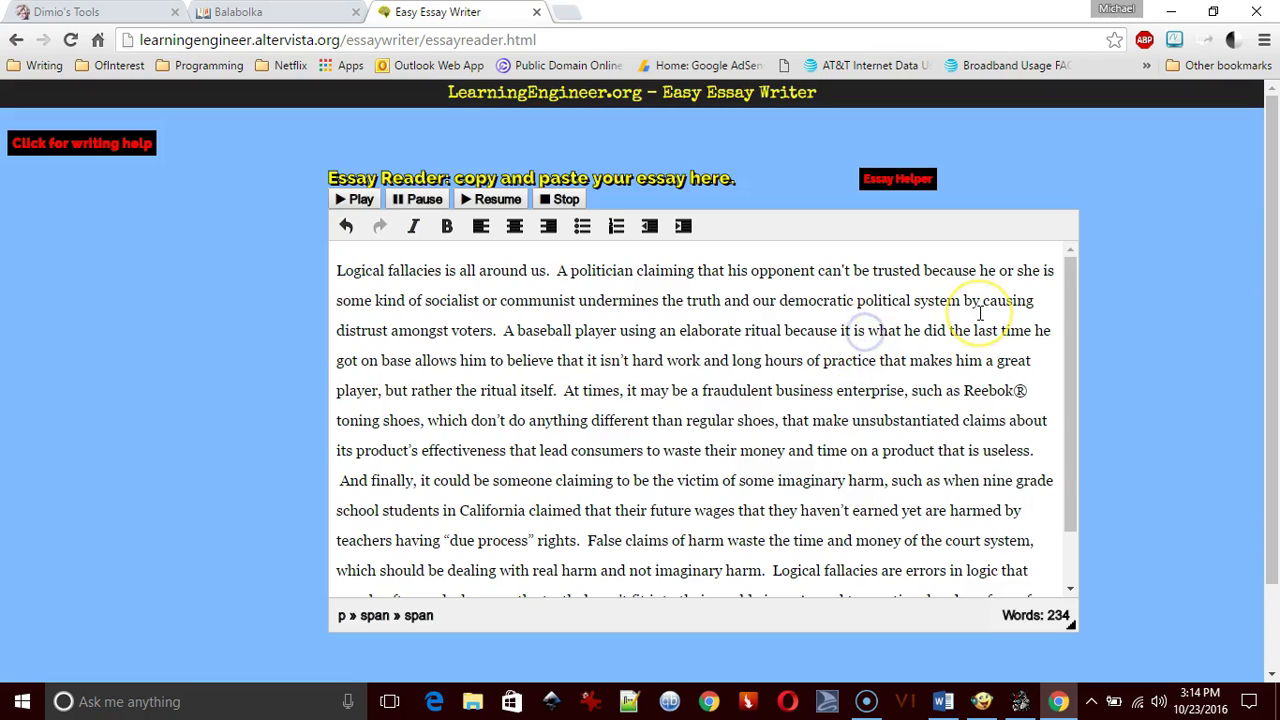
text(are)
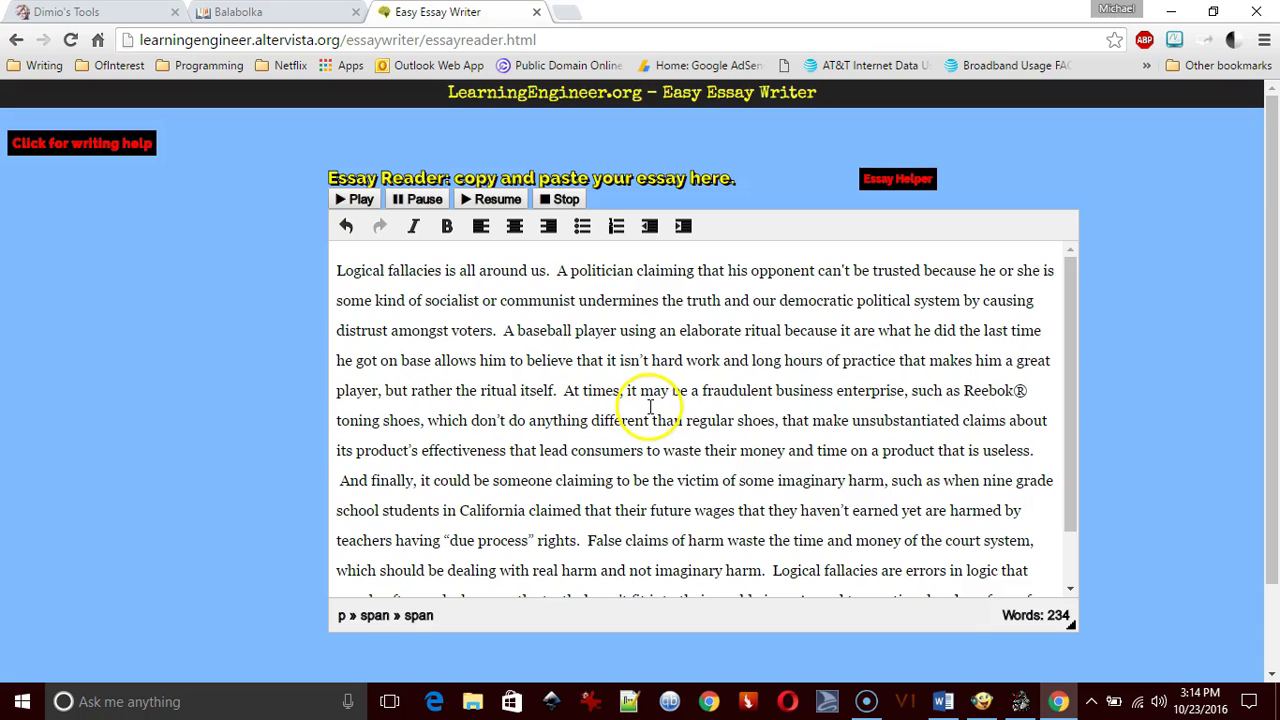
key(BackSpace)
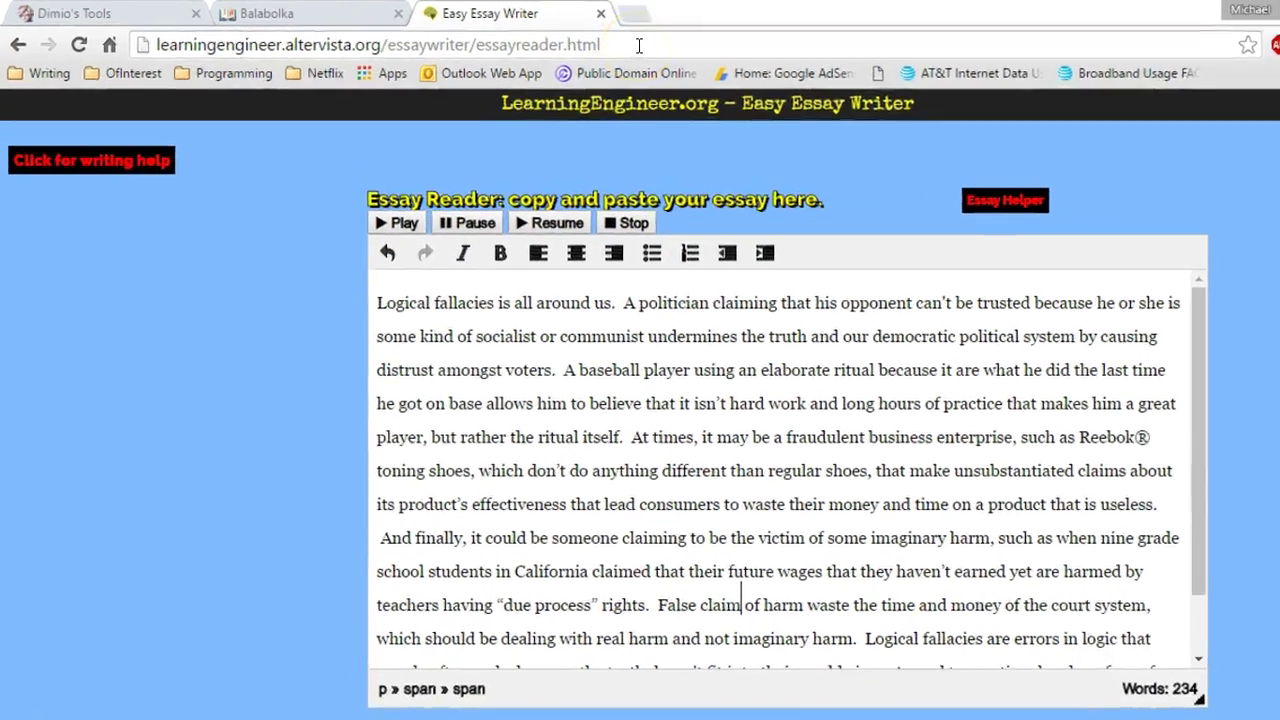
Highlight the essay reader page's web address, and view the page's HTML source before closing it.
click(522, 45)
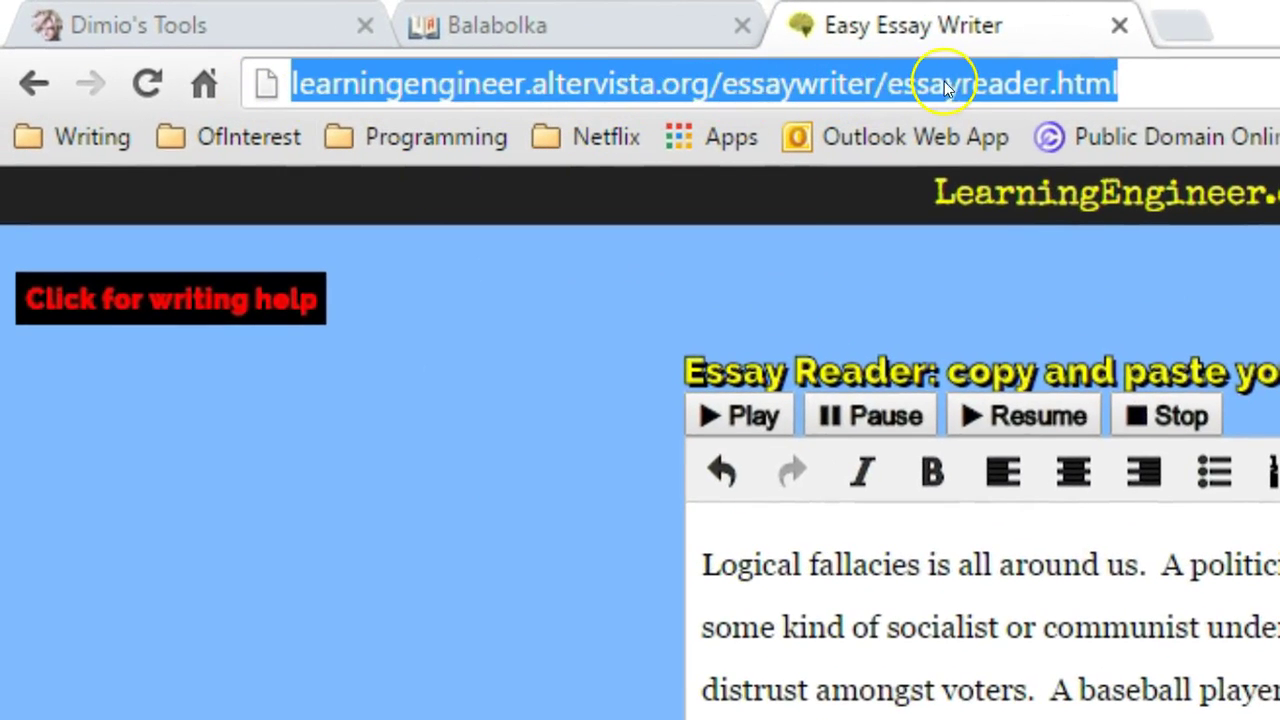
click(1197, 85)
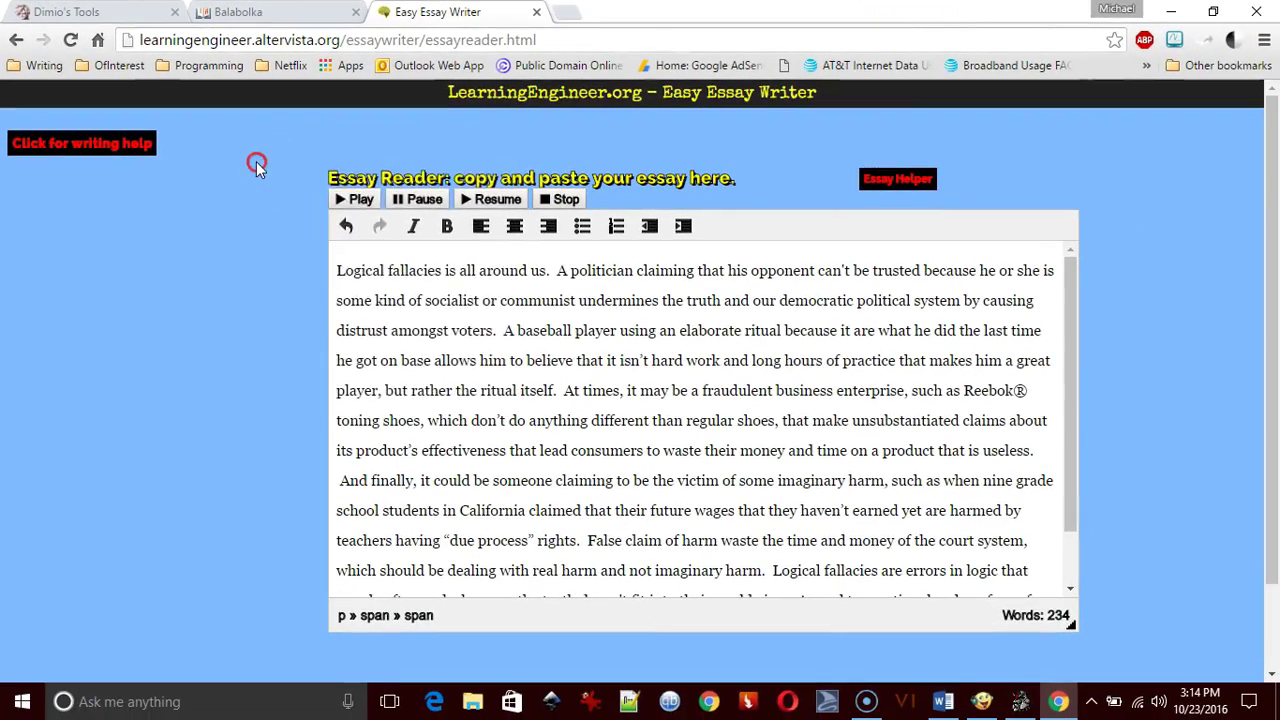
right_click(533, 336)
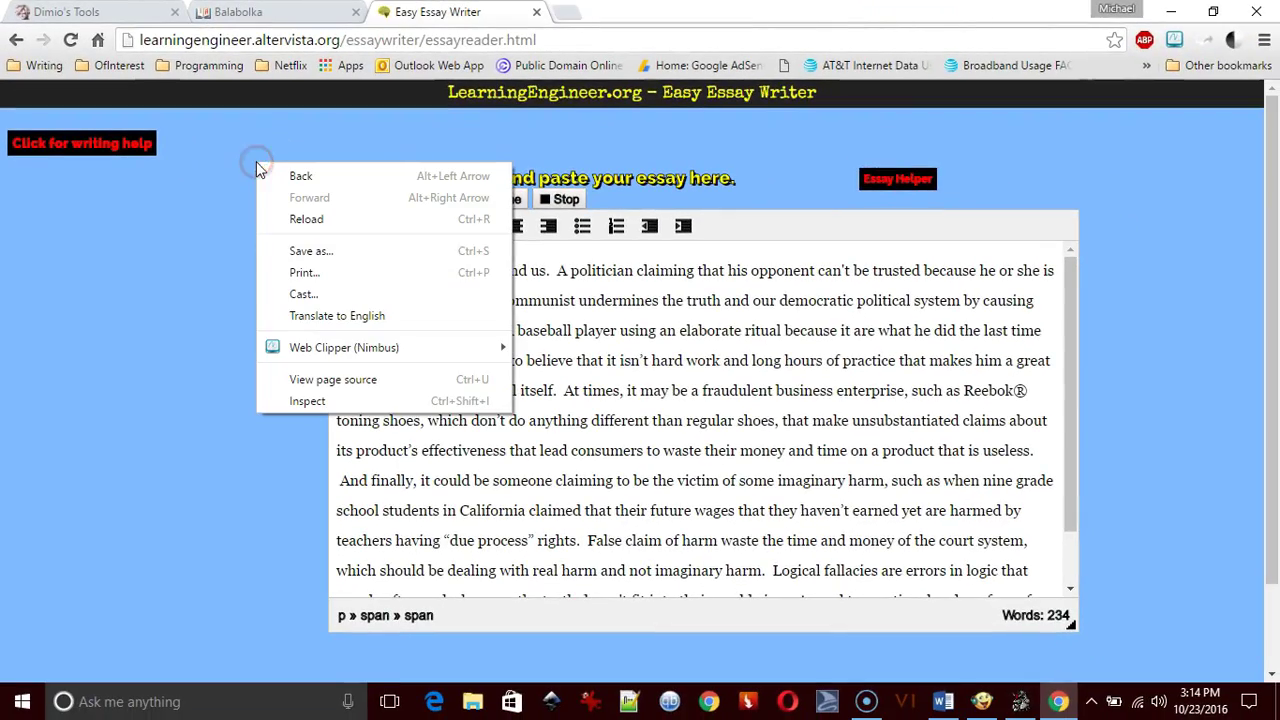
click(360, 380)
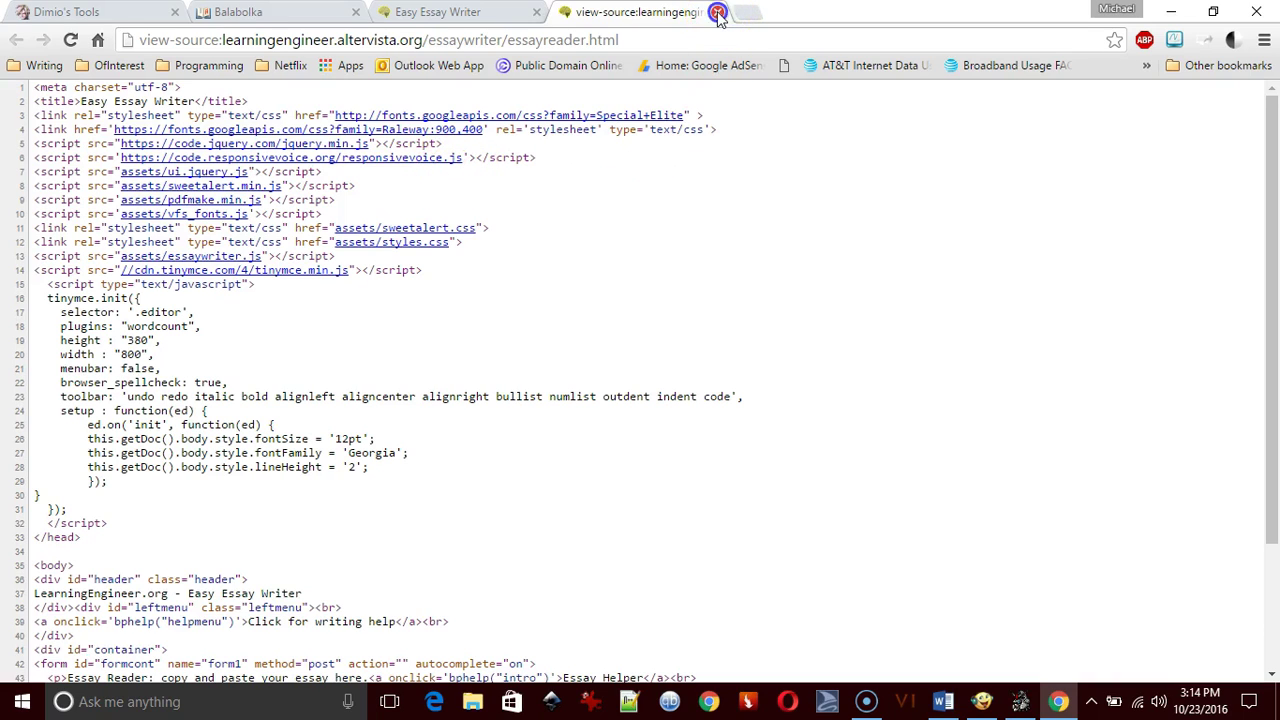
click(718, 14)
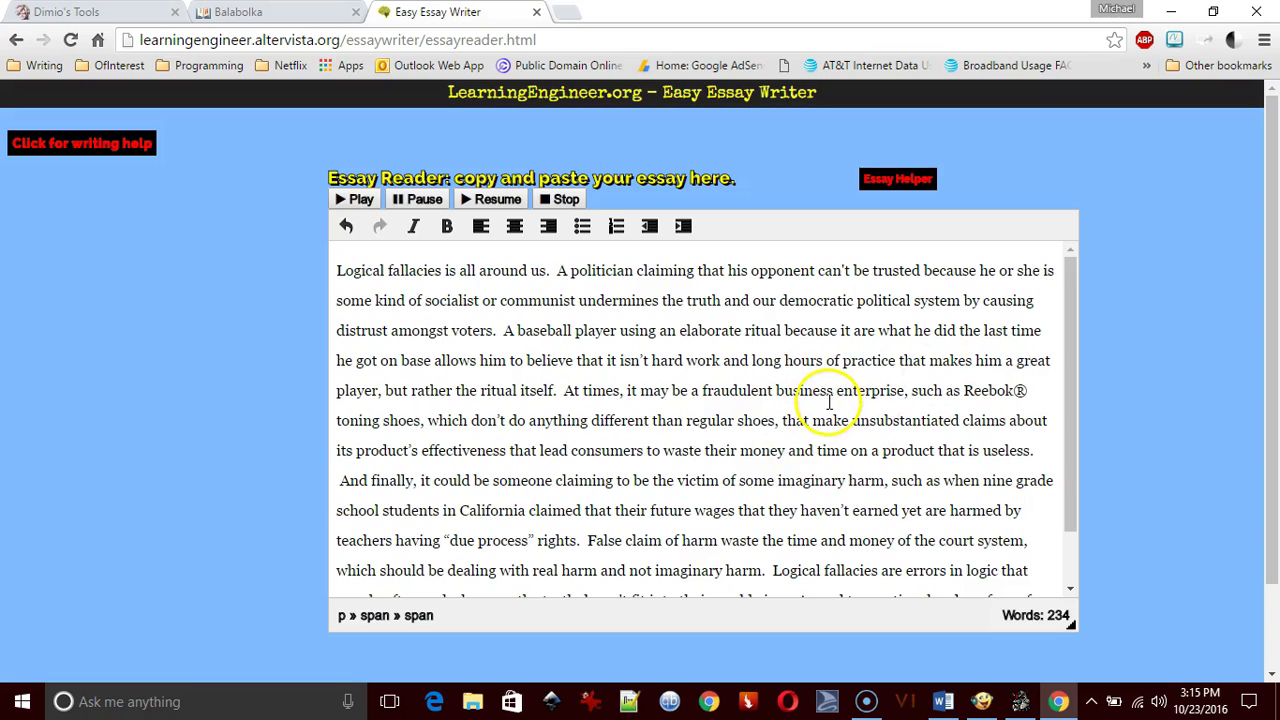
Reopen the page source, look through it down to the closing HTML tag, and close it.
right_click(152, 259)
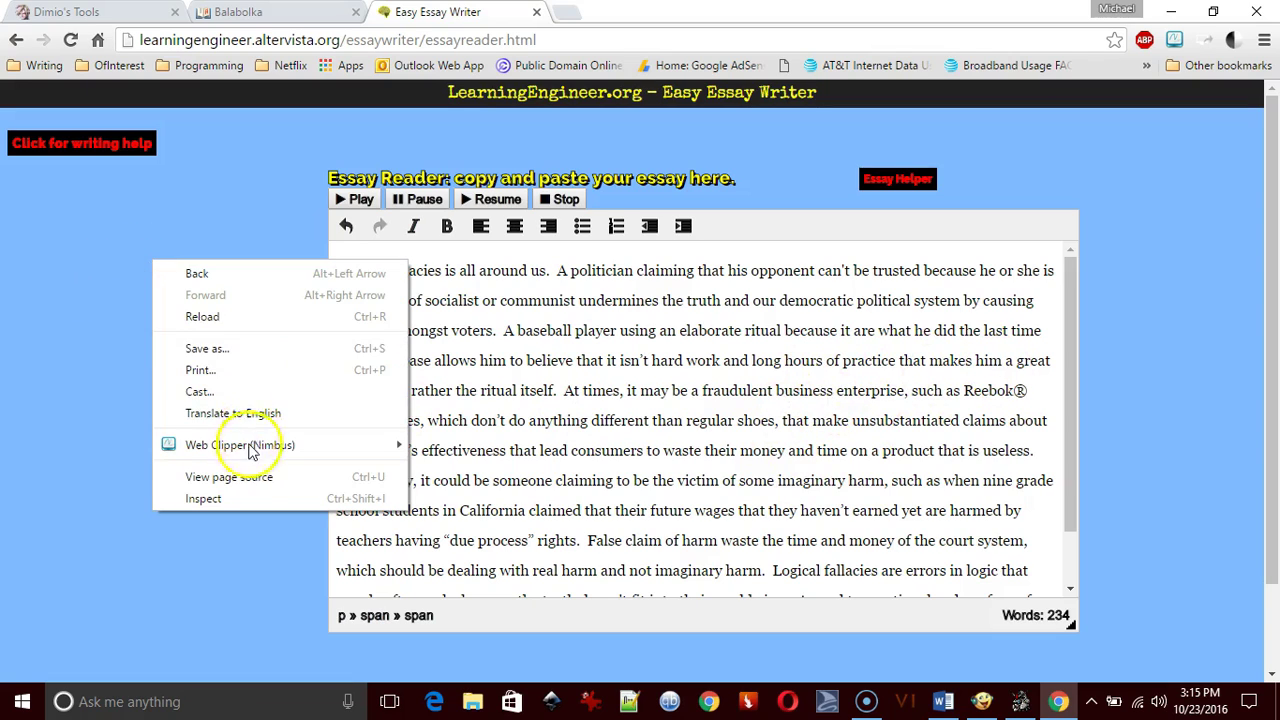
click(250, 481)
scroll(672, 322, down, 2)
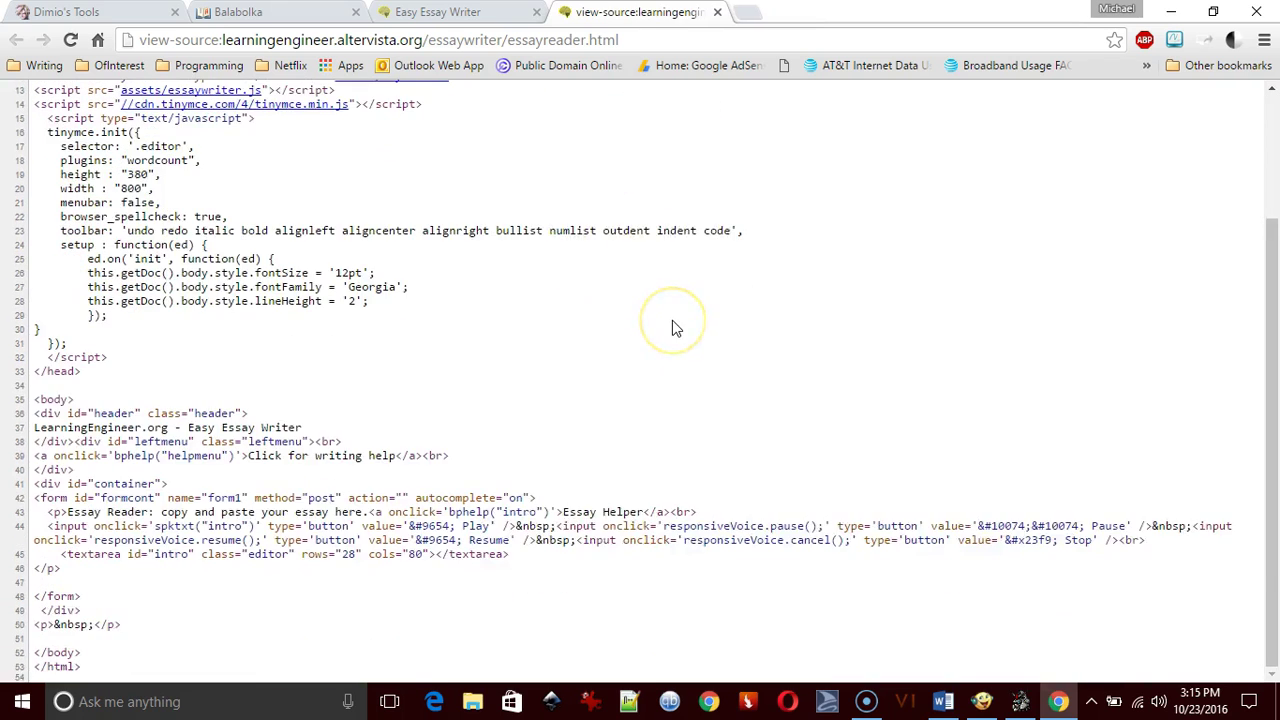
scroll(672, 322, up, 2)
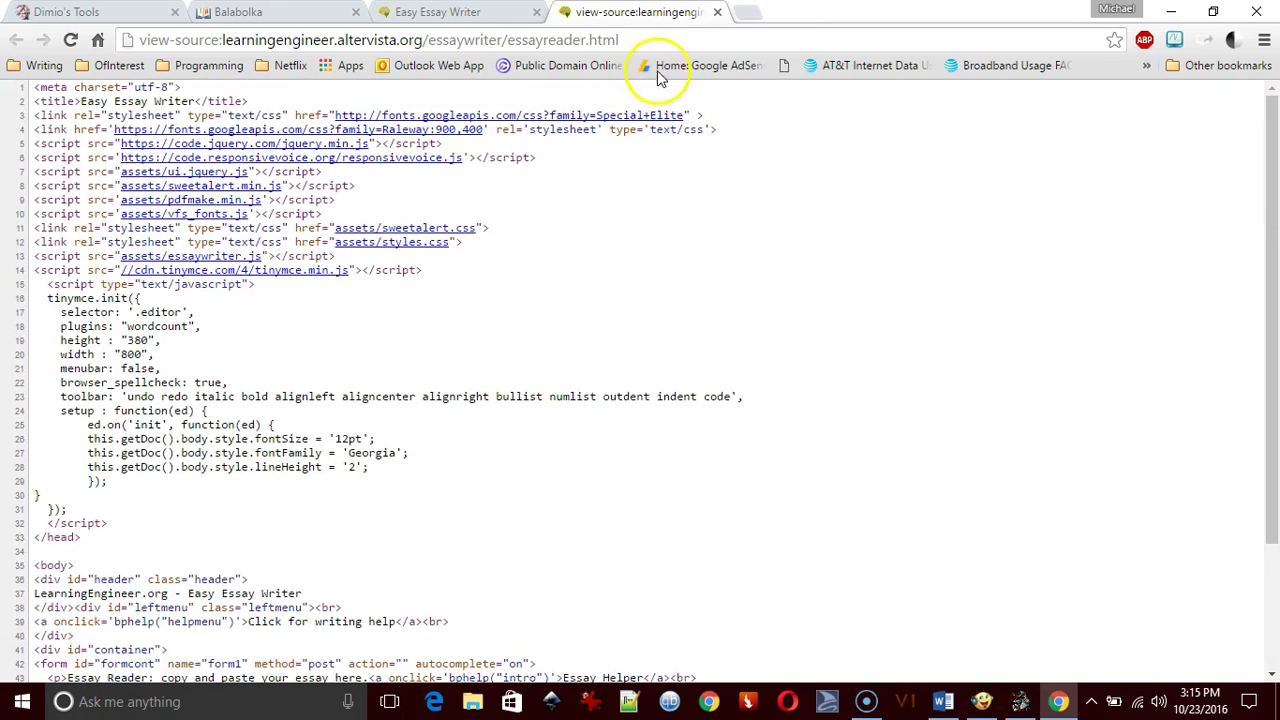
click(716, 12)
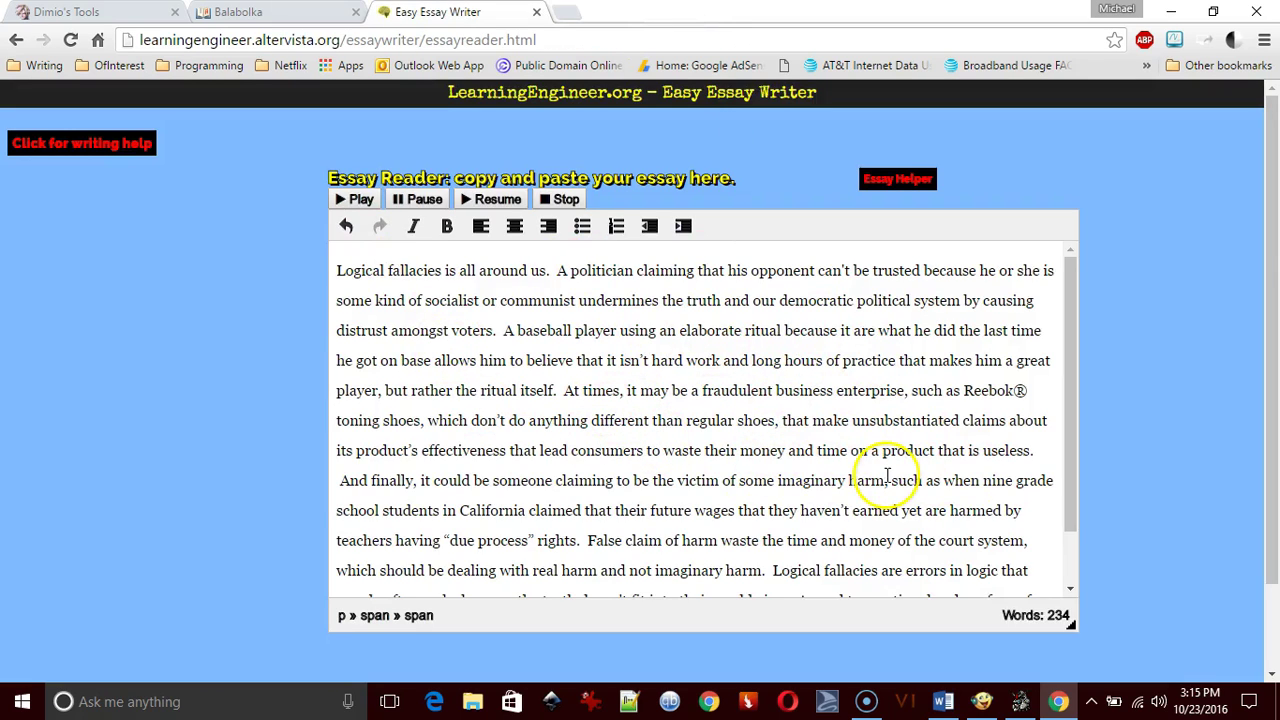
Play the essay aloud from its first word and look through the text to its last sentence.
click(339, 270)
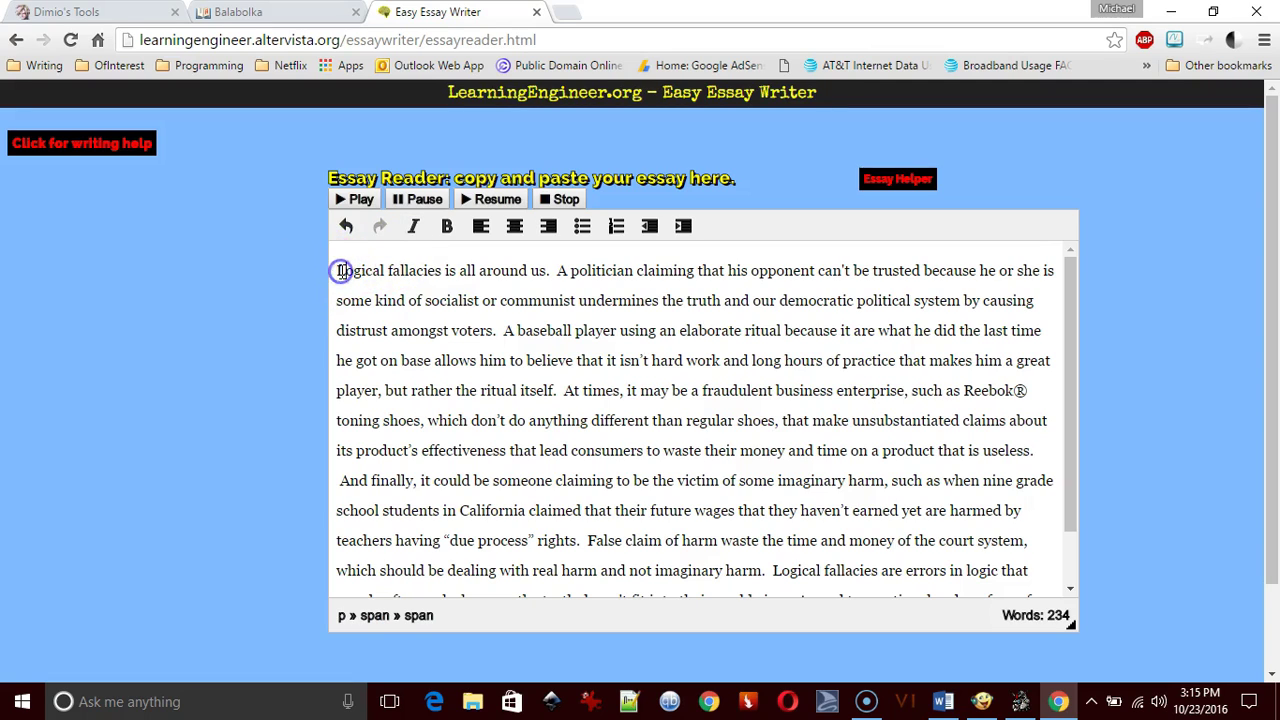
click(361, 200)
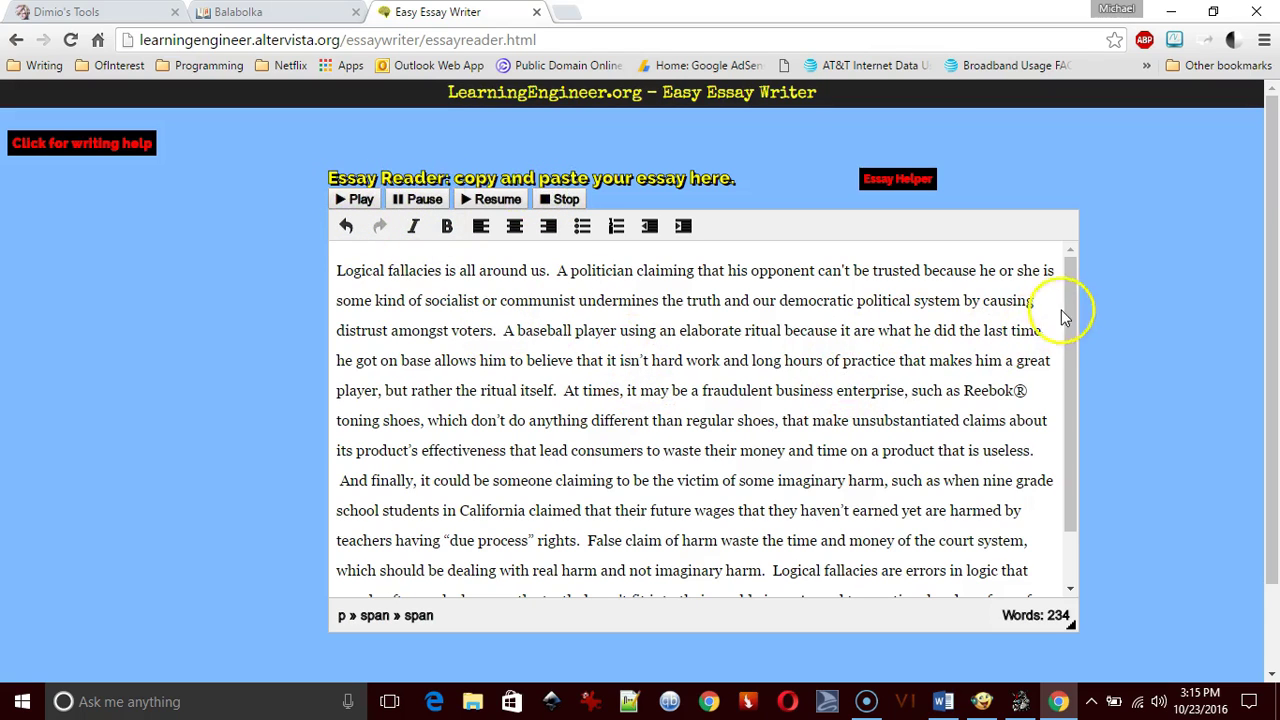
scroll(1065, 317, down, 1)
scroll(1082, 449, down, 1)
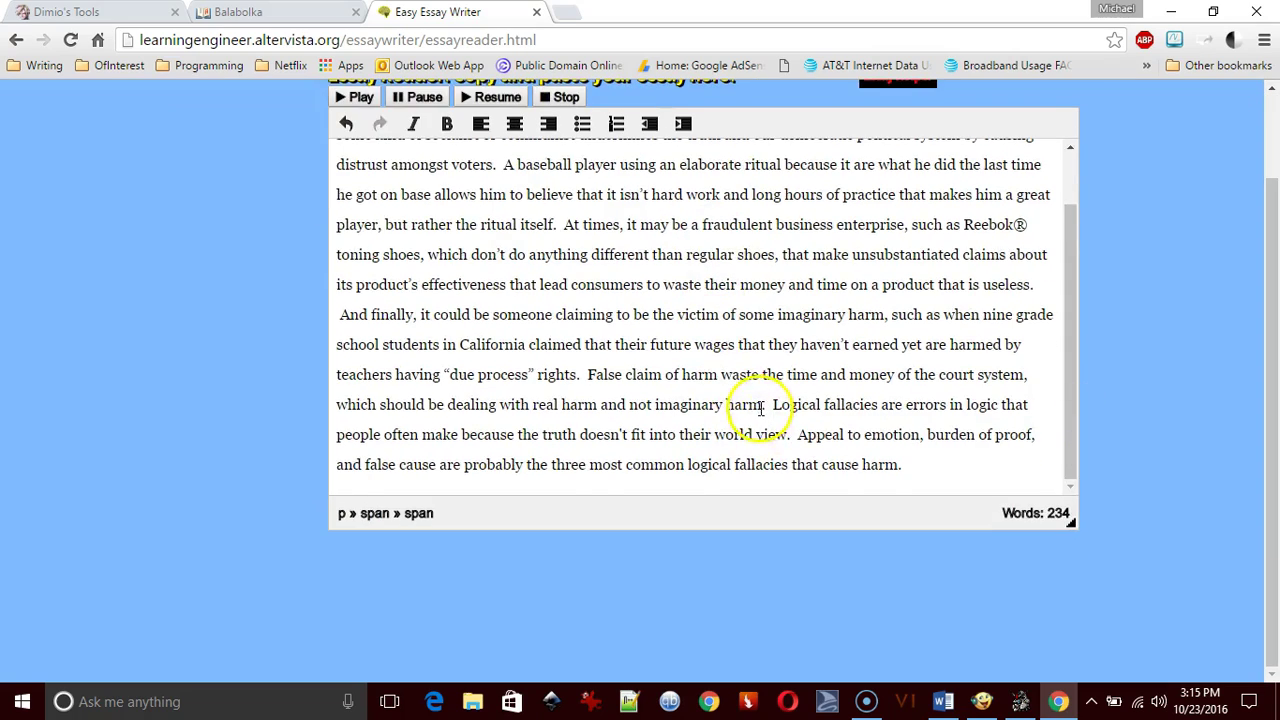
scroll(757, 408, up, 2)
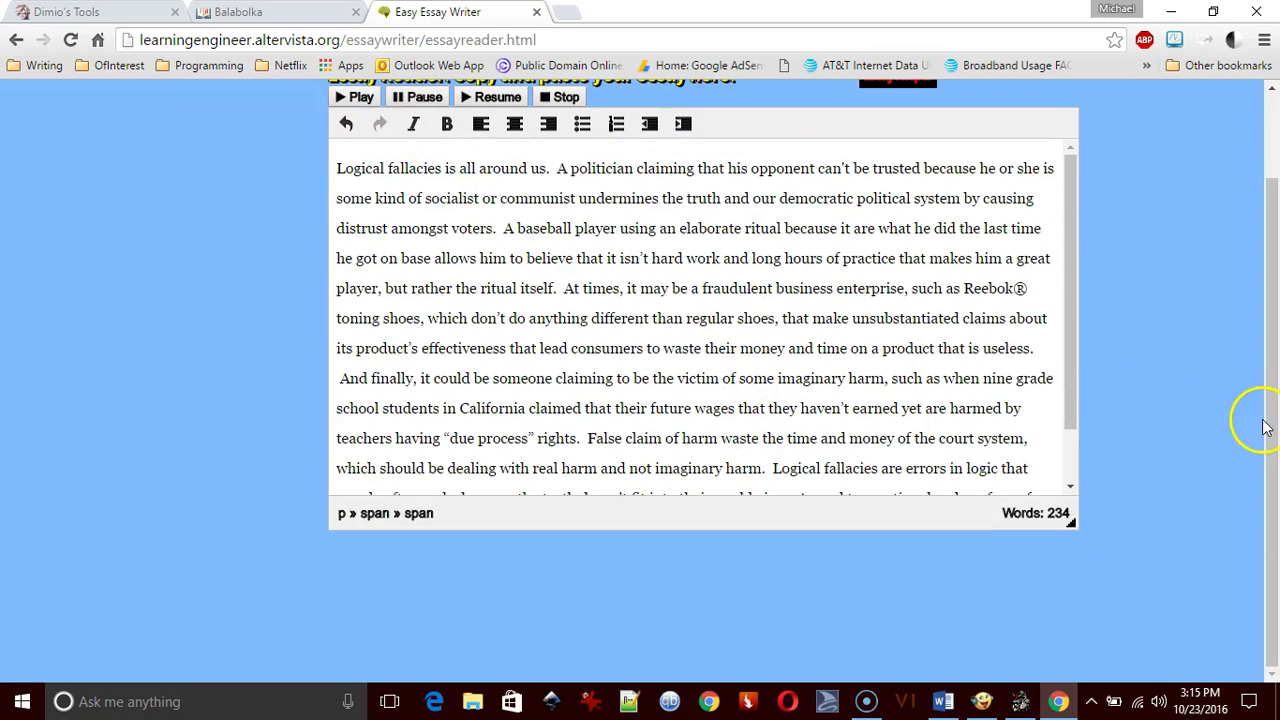
drag(1266, 427, 1270, 285)
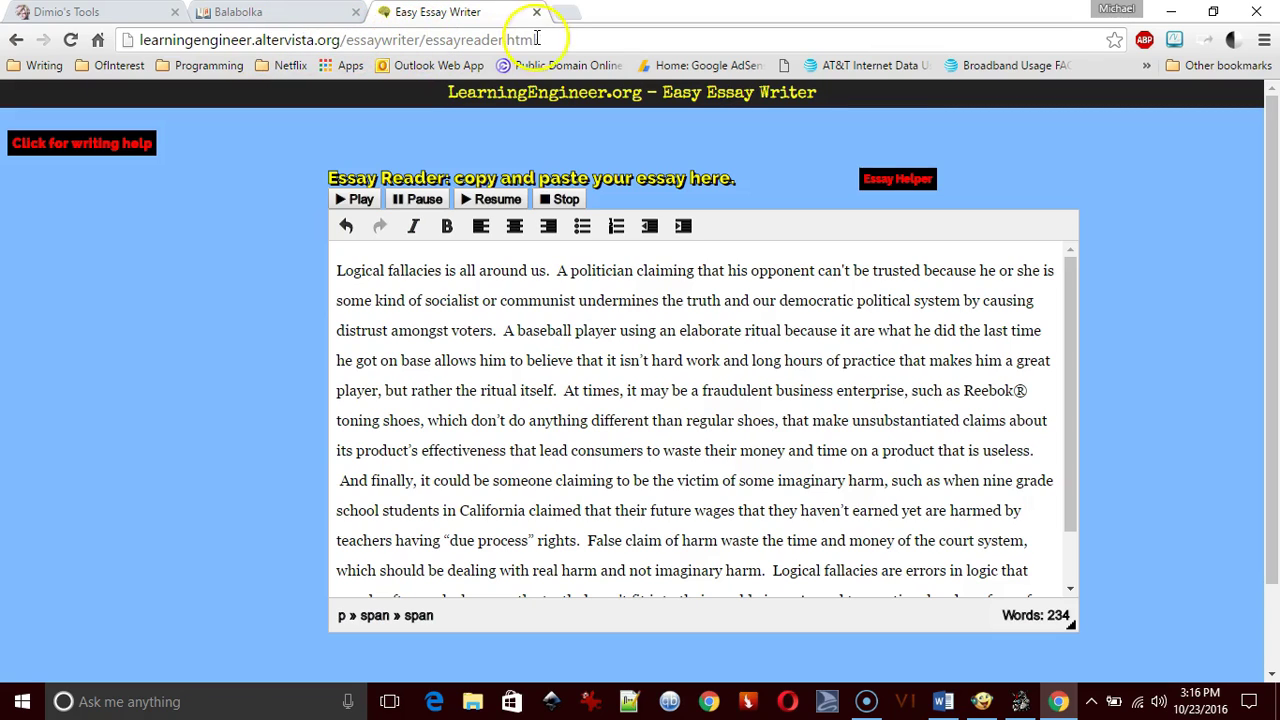
Go to the site's home page at learningengineer.altervista.org and open the Essay Reader from there.
drag(362, 40, 608, 34)
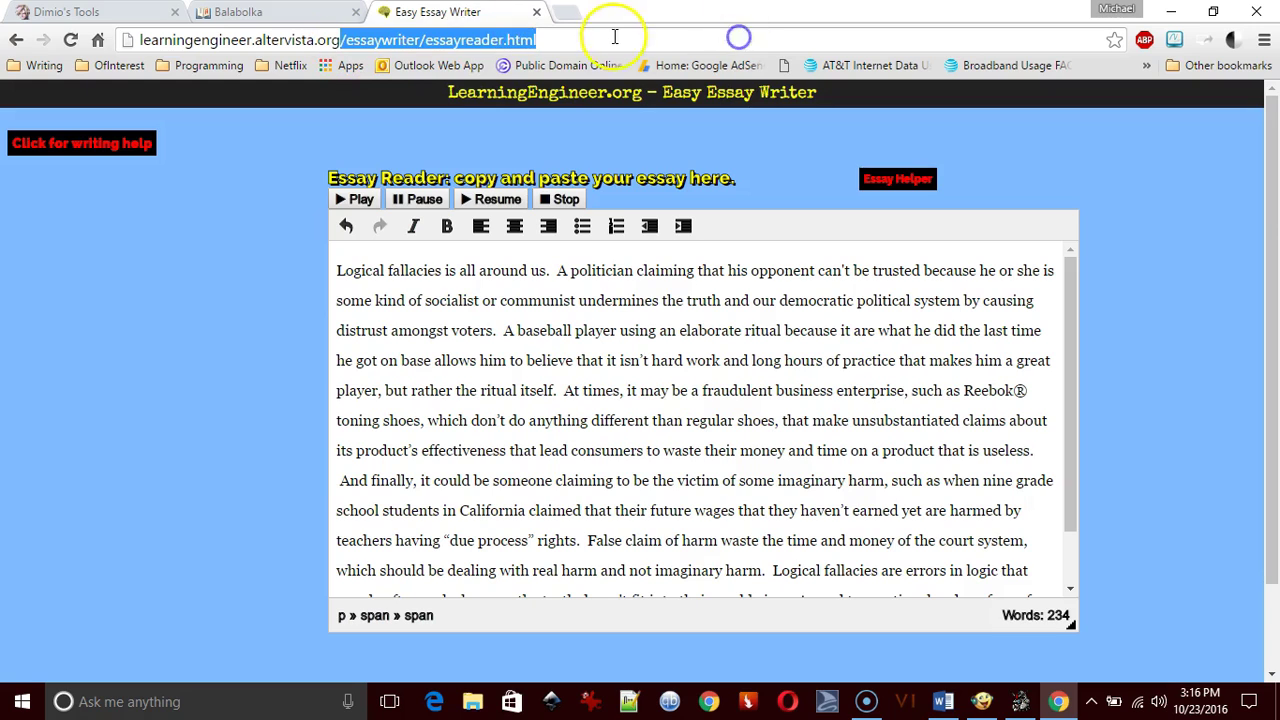
key(BackSpace)
key(Return)
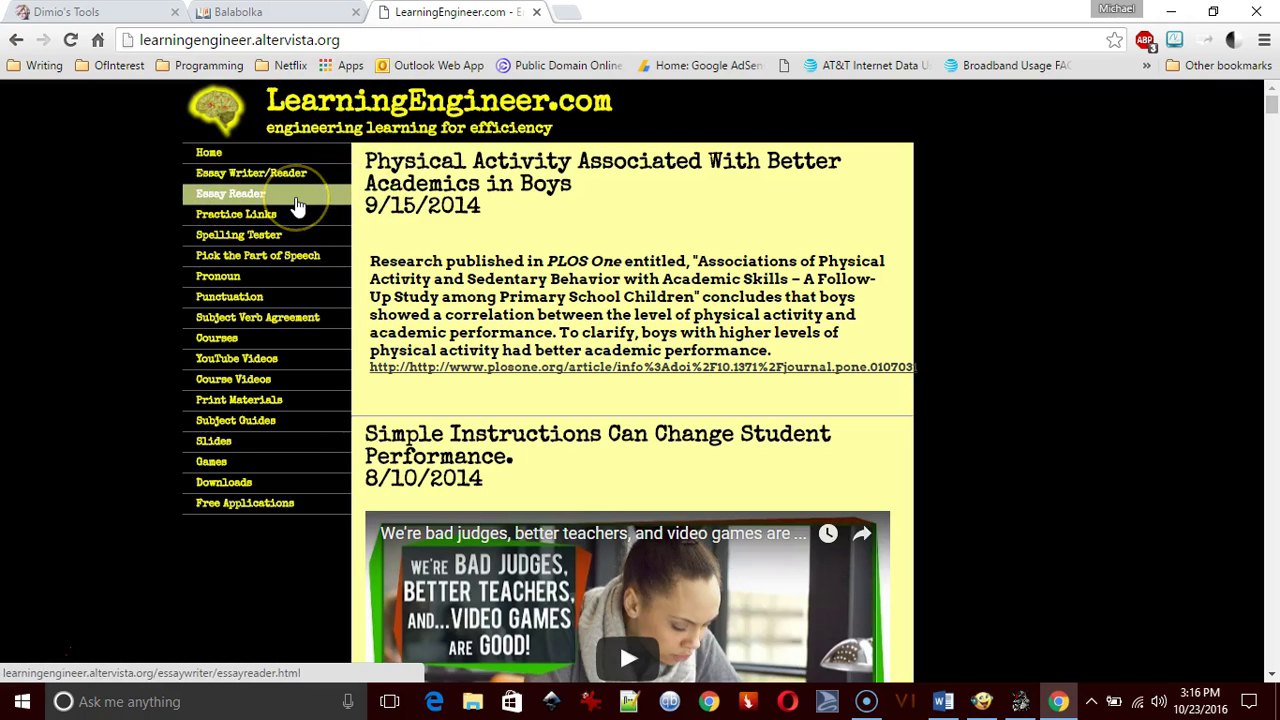
click(284, 205)
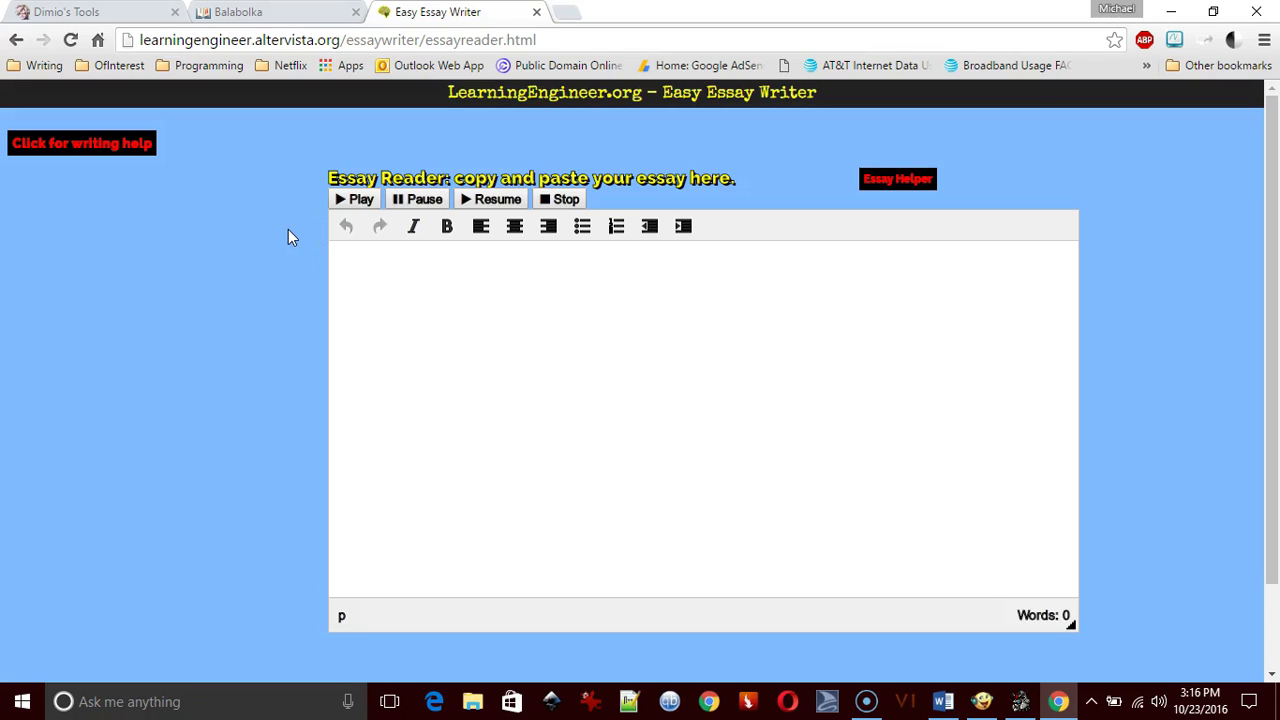
Close the essay reader page and examine the Balabolka page's program details and download options.
click(541, 14)
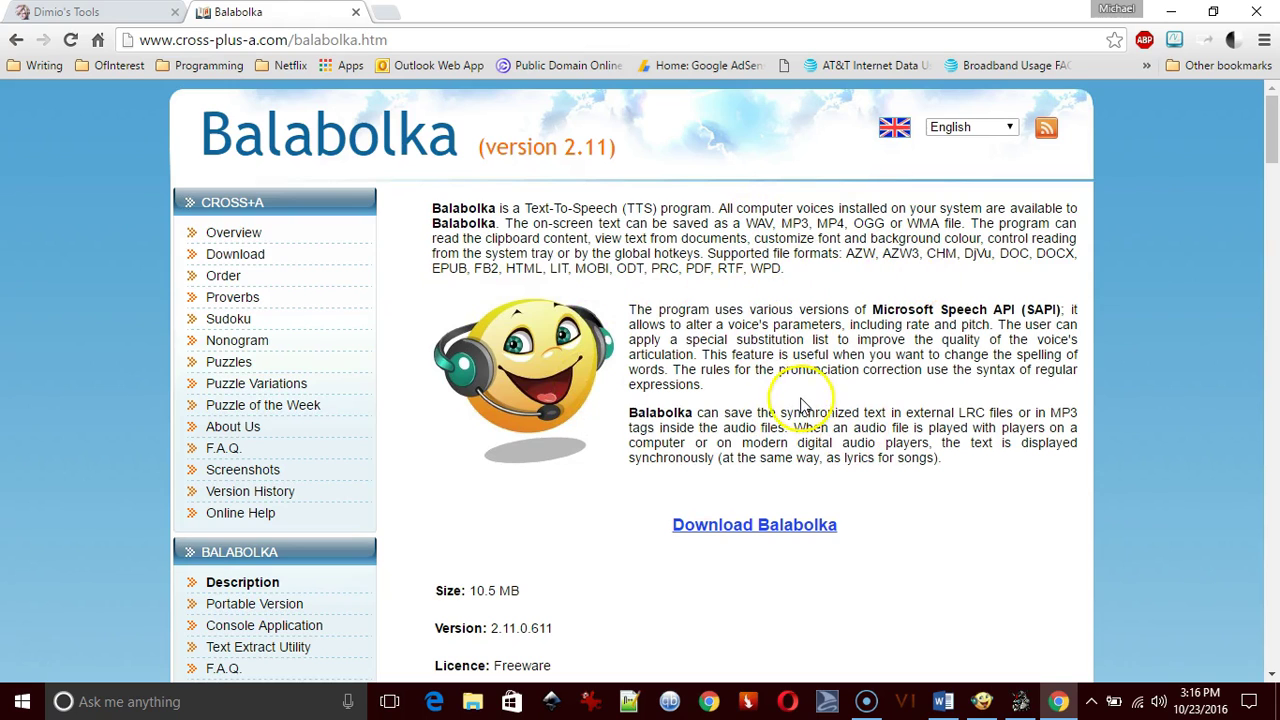
scroll(780, 528, down, 2)
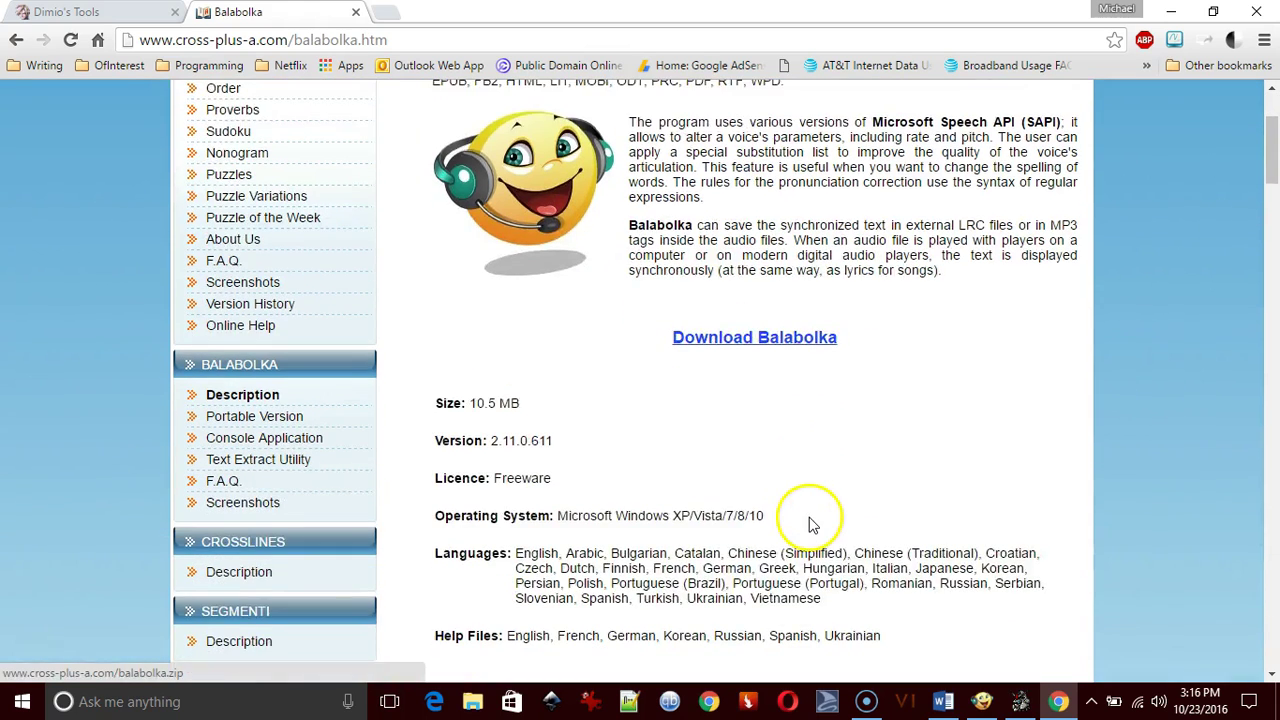
scroll(811, 525, down, 3)
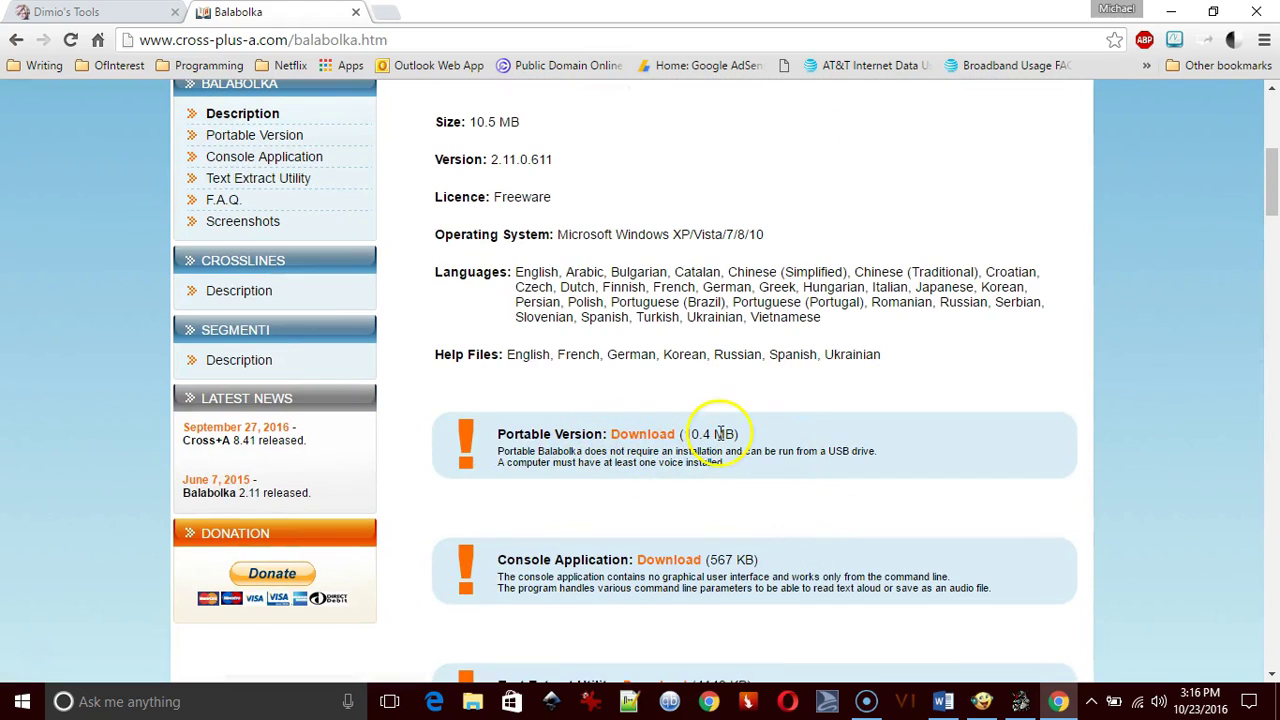
scroll(651, 443, up, 5)
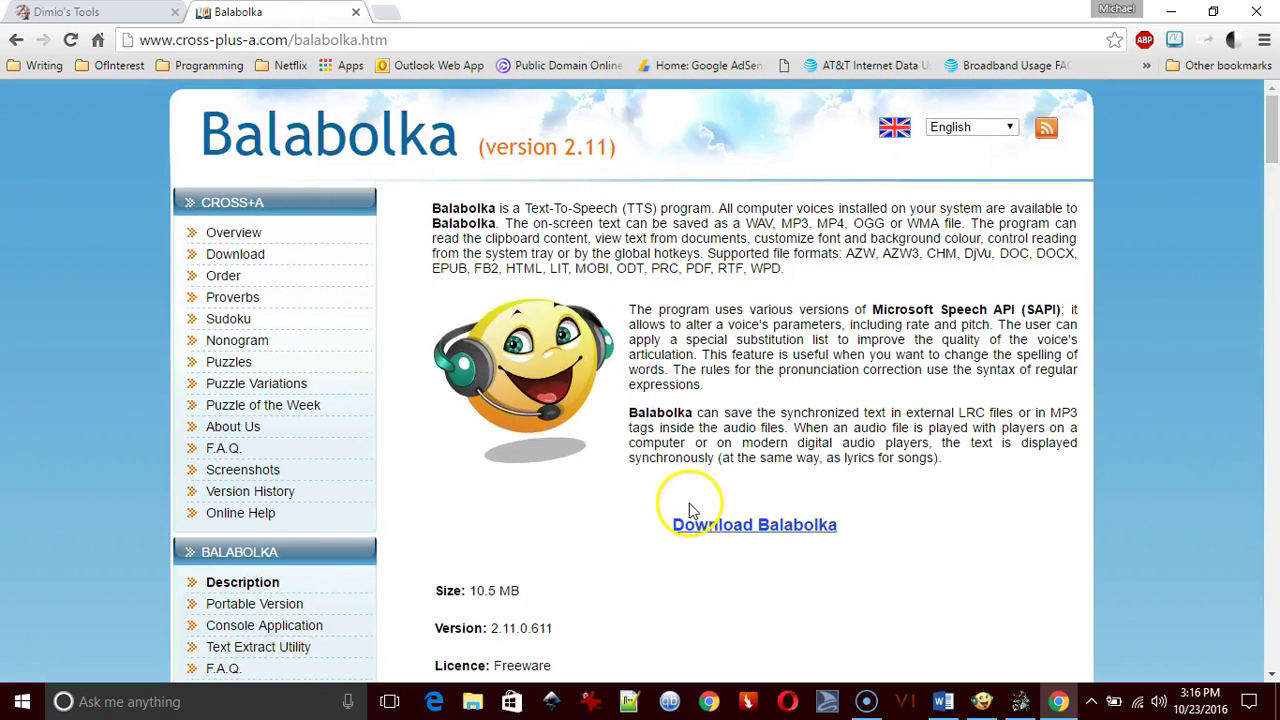
Switch to the Balabolka program and check which voices are available for reading the essay.
click(981, 701)
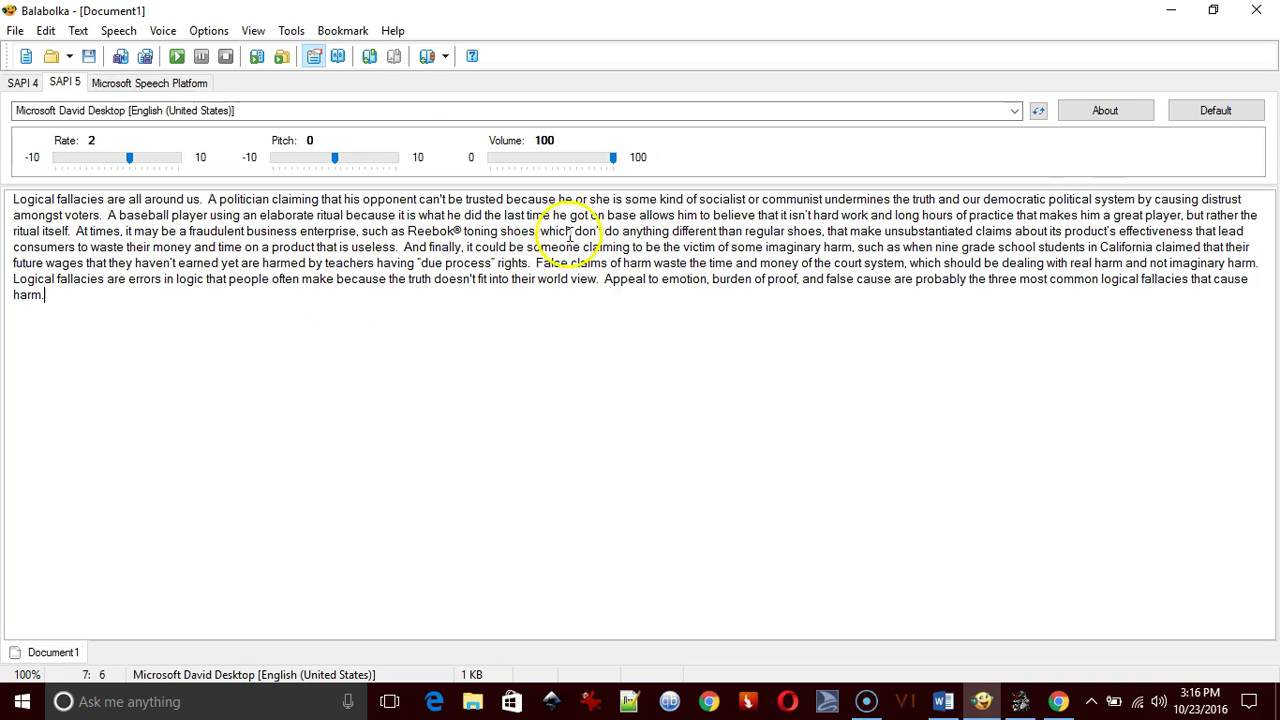
click(172, 32)
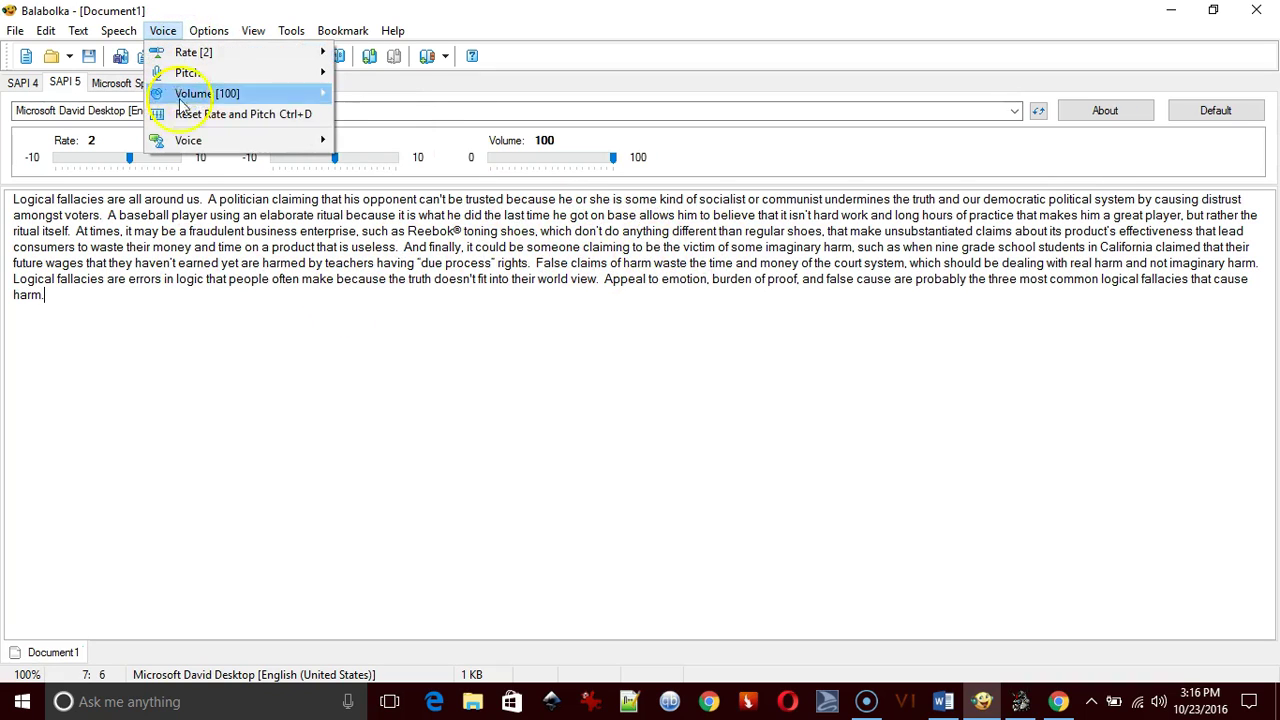
mouse_move(191, 140)
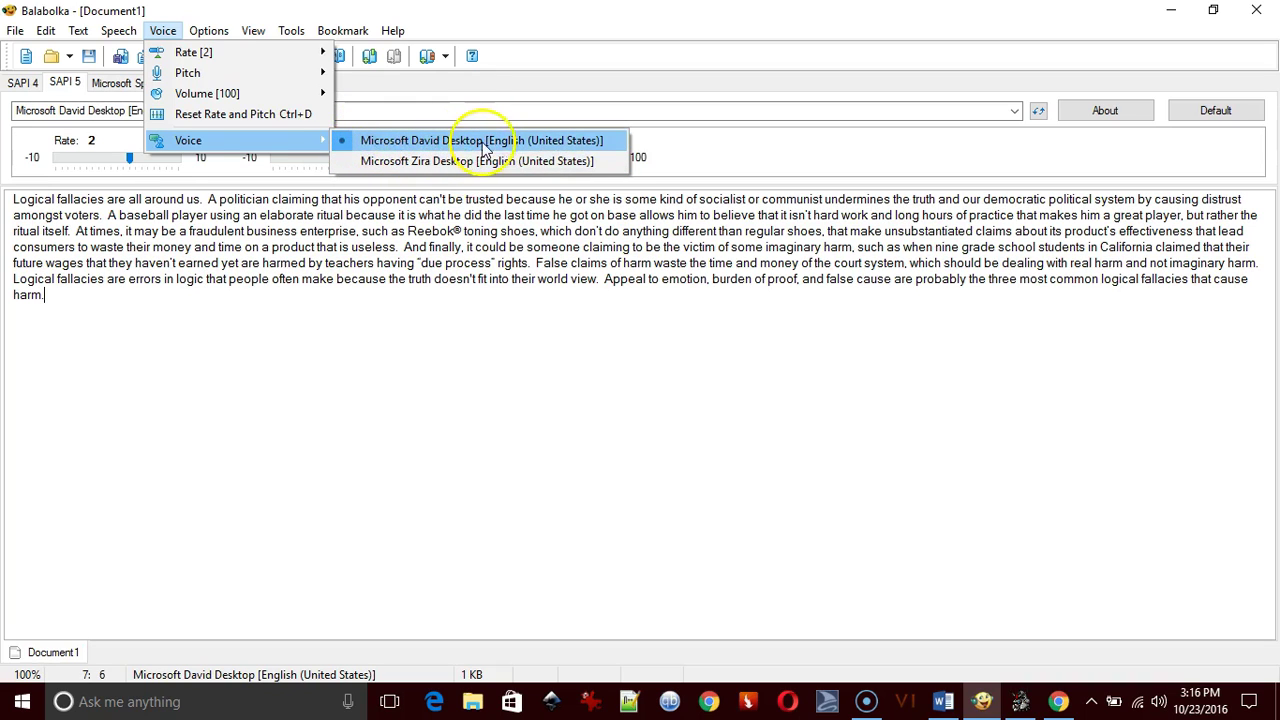
click(579, 386)
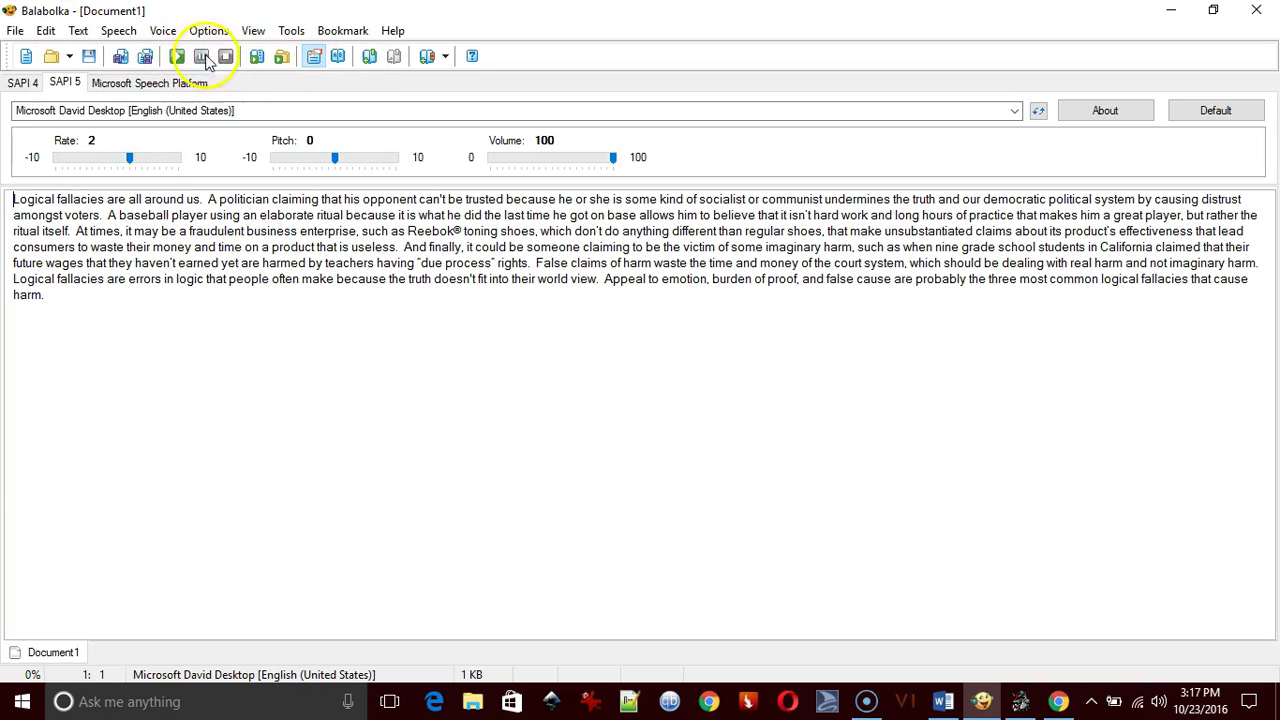
Have the essay read aloud from the beginning, and stop the reading during the second sentence.
click(177, 58)
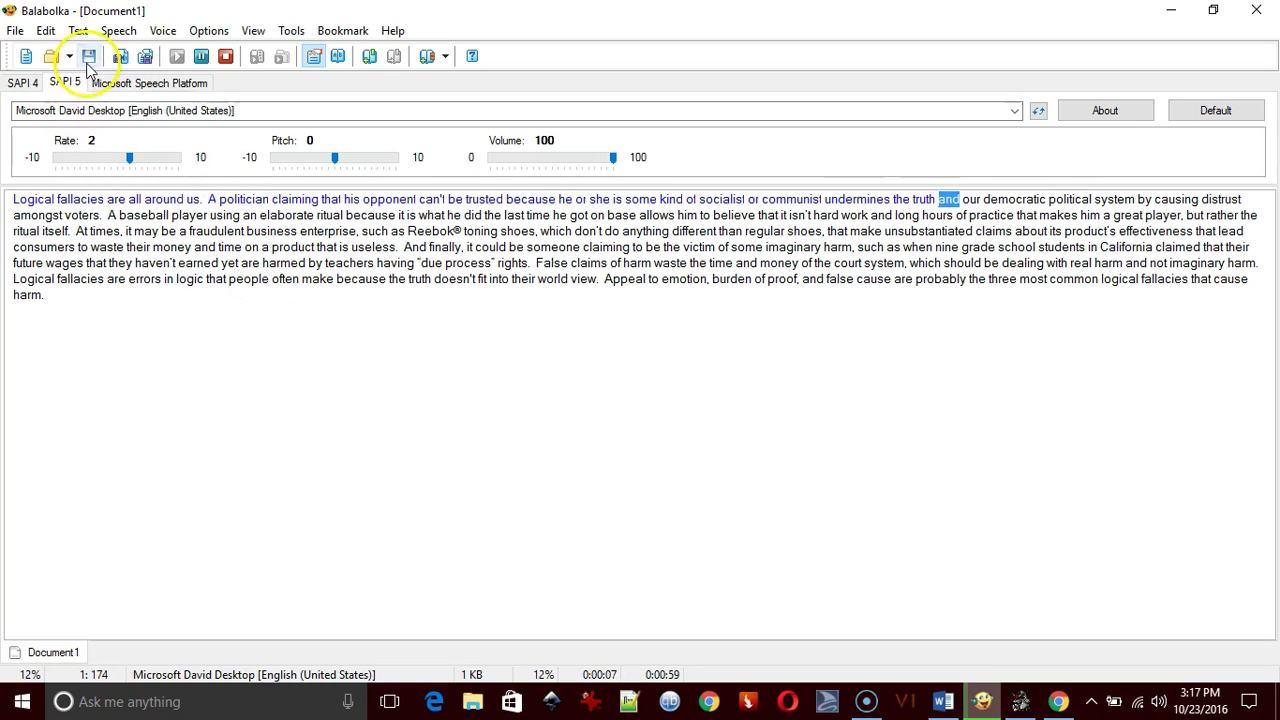
click(226, 58)
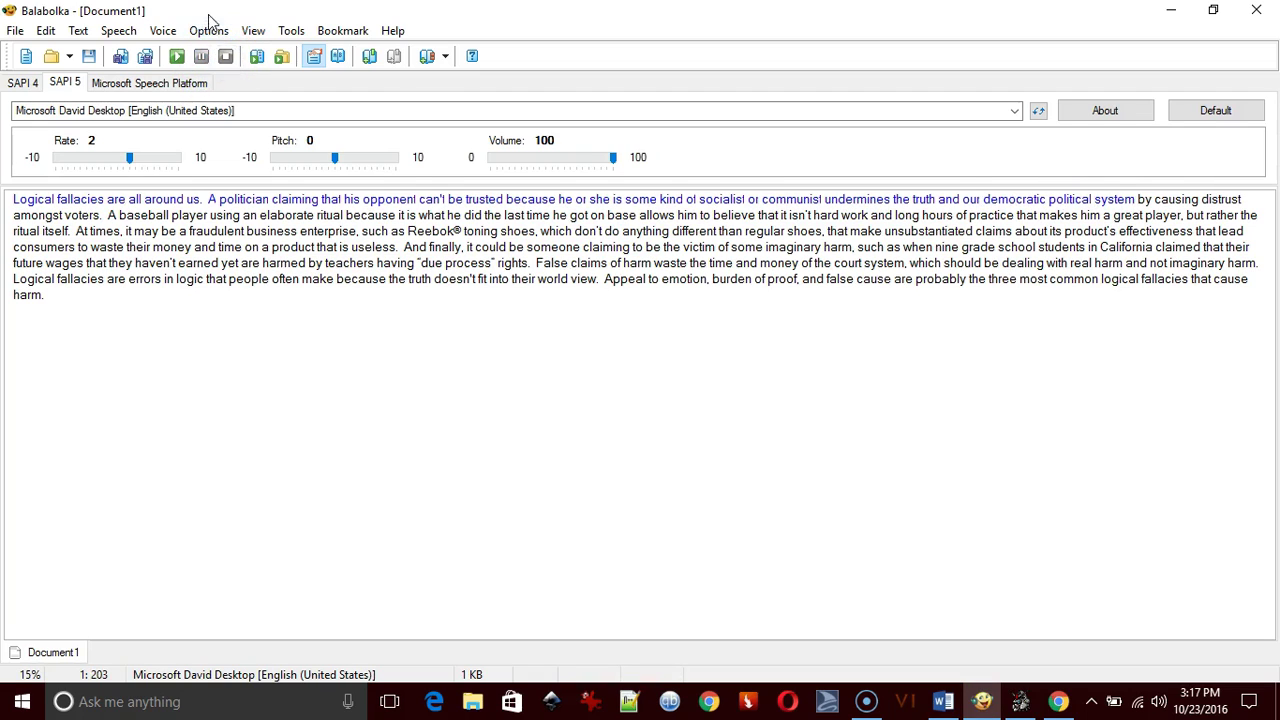
Set the audio output to the specific device Speakers (3- DYNEX USB Audio Device) instead of the default one.
click(209, 29)
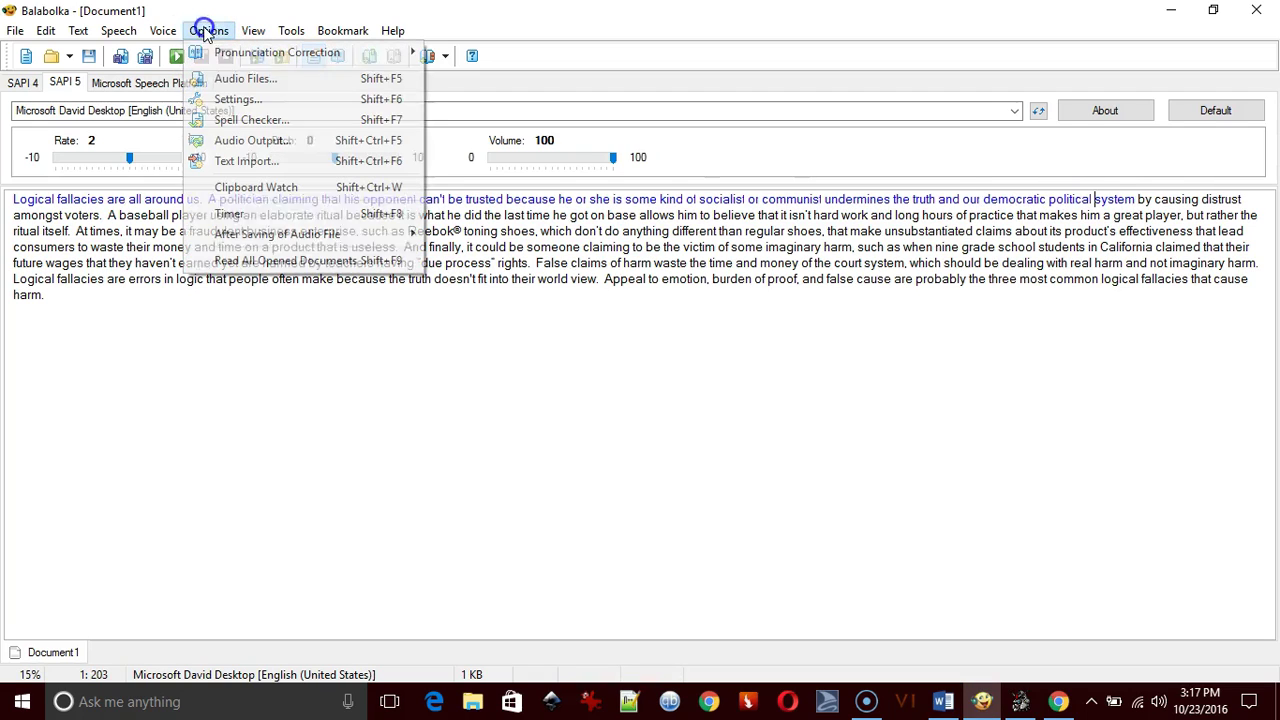
click(279, 147)
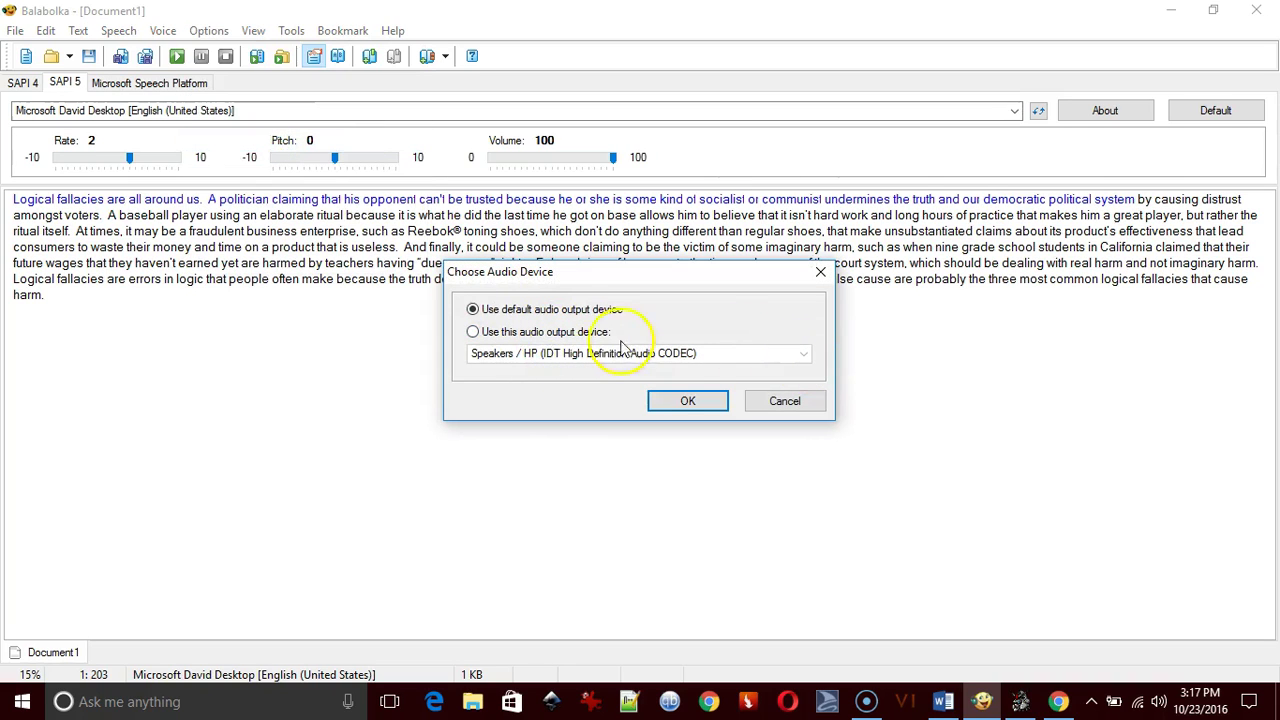
click(558, 333)
click(686, 355)
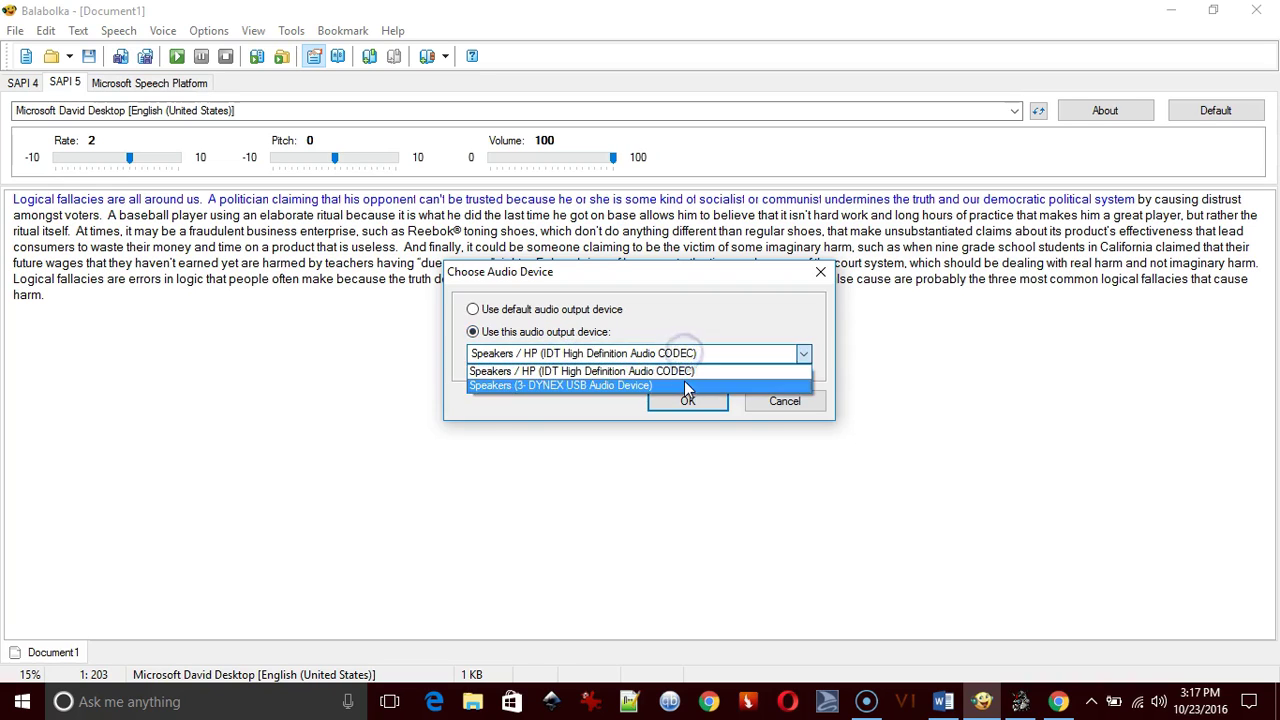
click(660, 385)
click(688, 400)
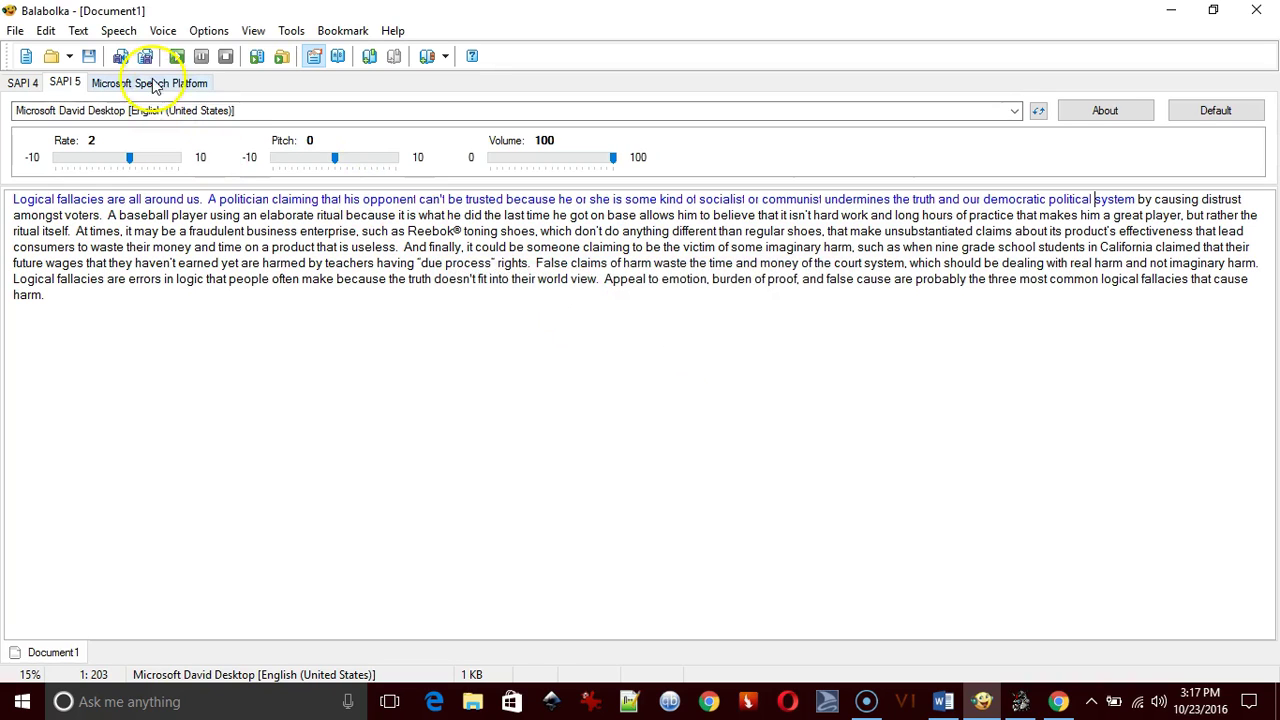
Continue reading the essay aloud with the volume lowered to 5, and stop the reading after "Reebok®".
click(177, 56)
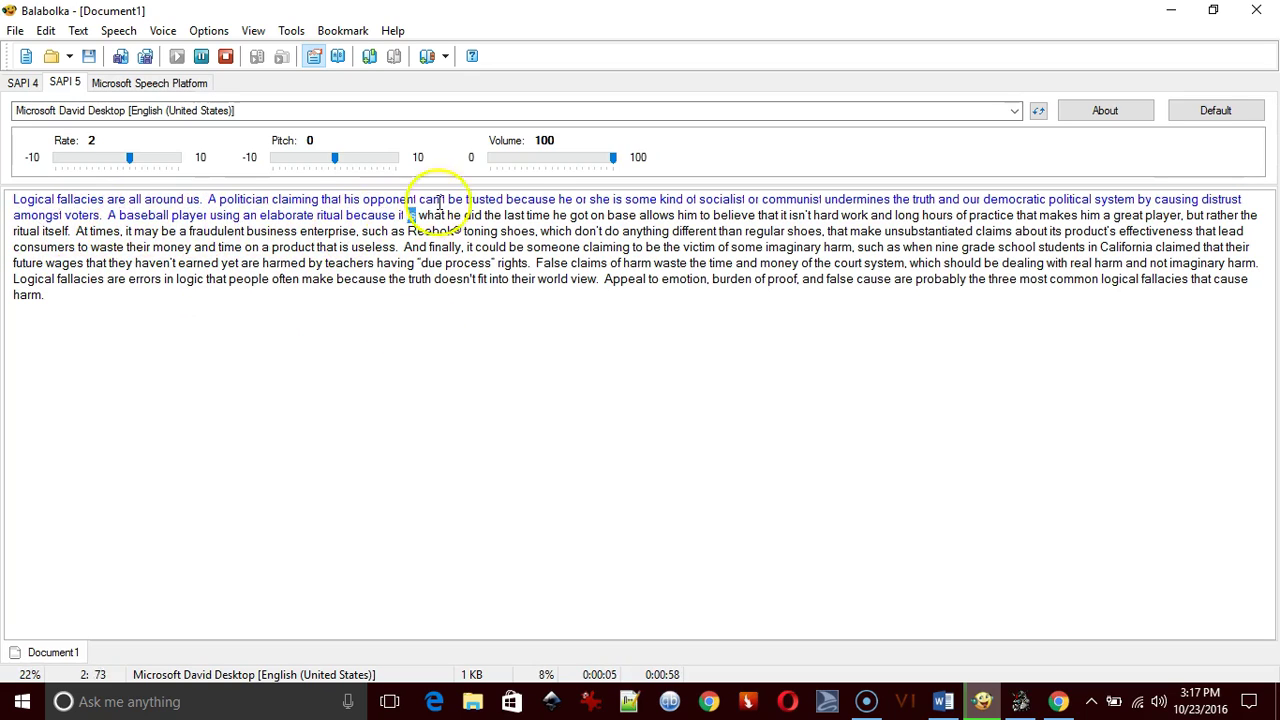
drag(531, 166, 500, 165)
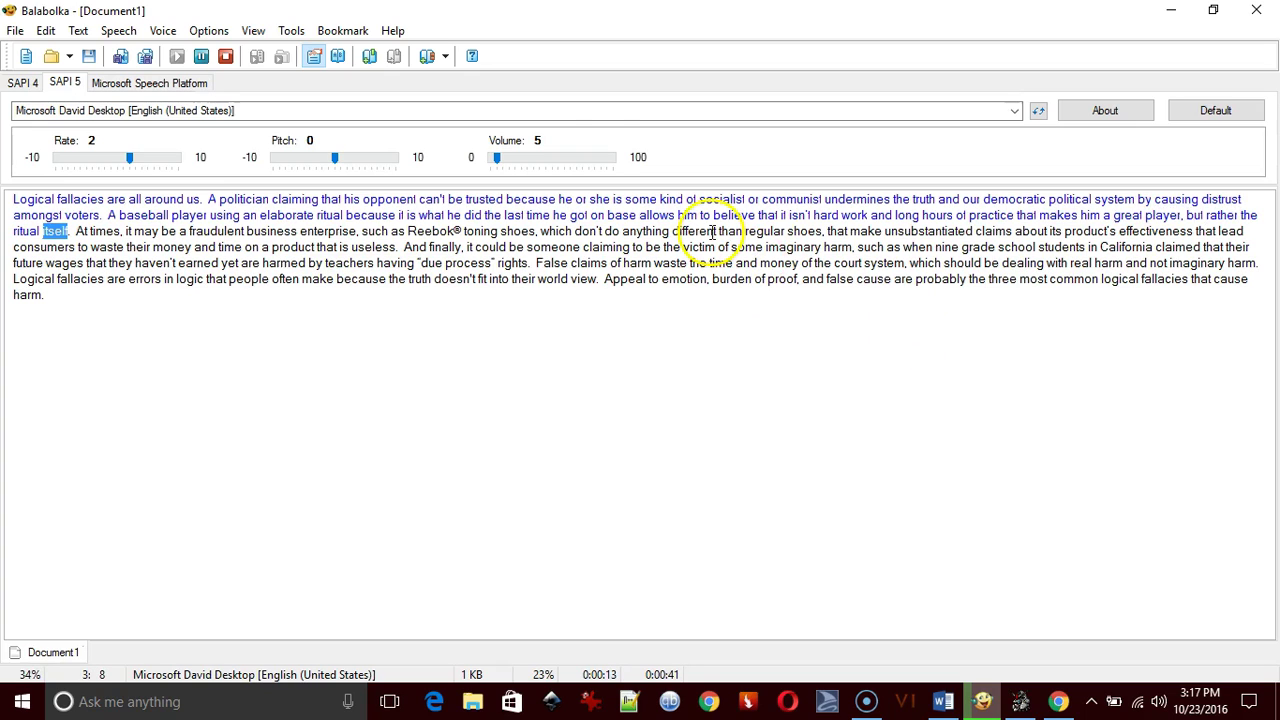
click(226, 57)
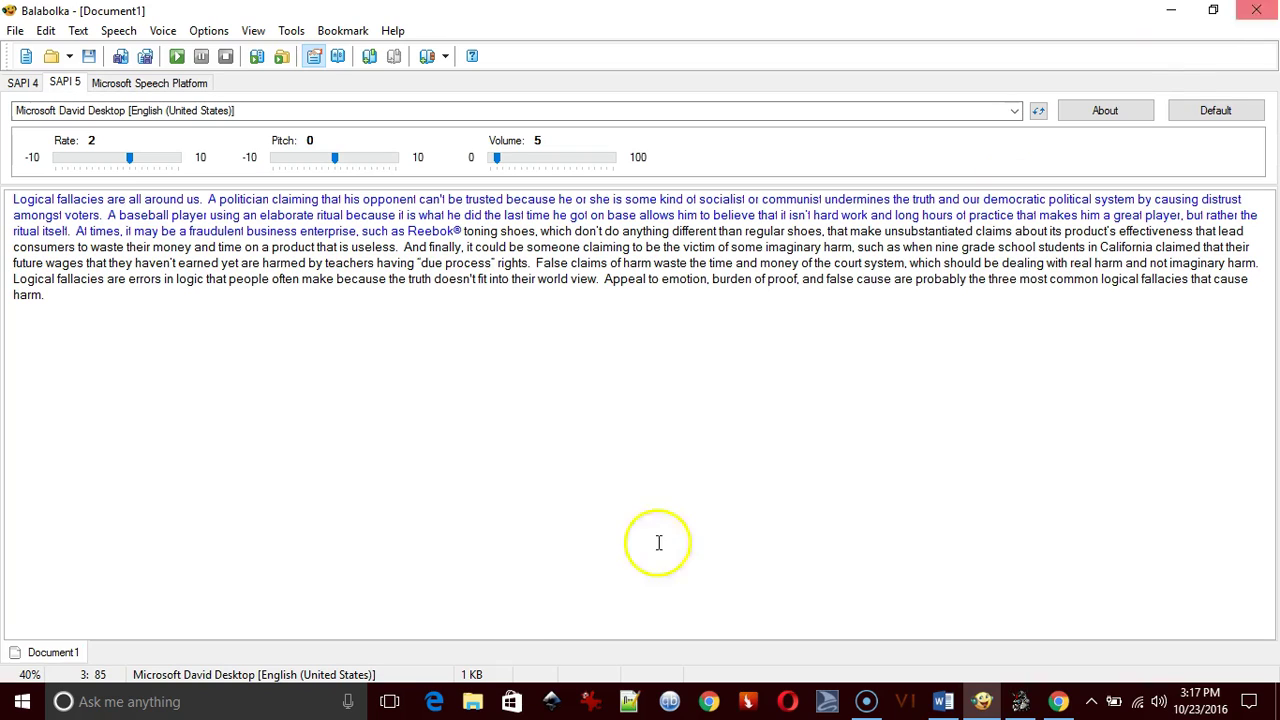
Look up the portable Balabolka application in the BalabolkaPortable folder under Apps in File Explorer, and close the folder window.
click(472, 701)
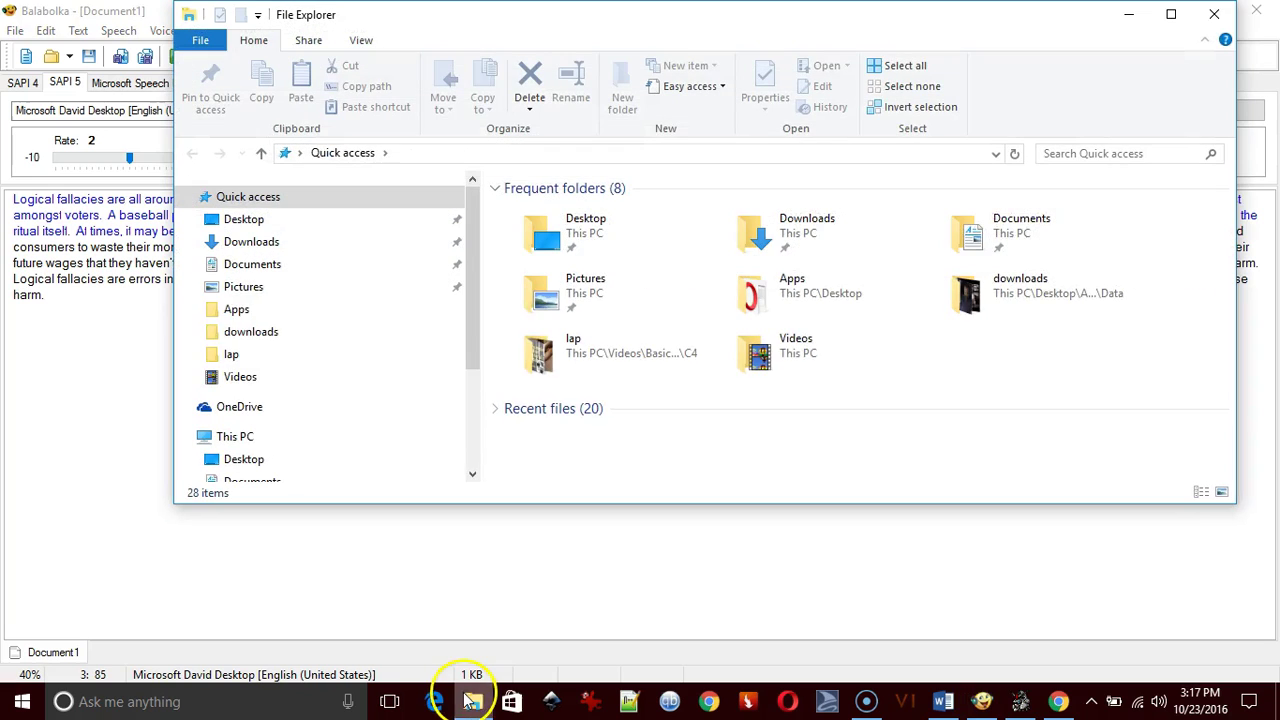
click(286, 314)
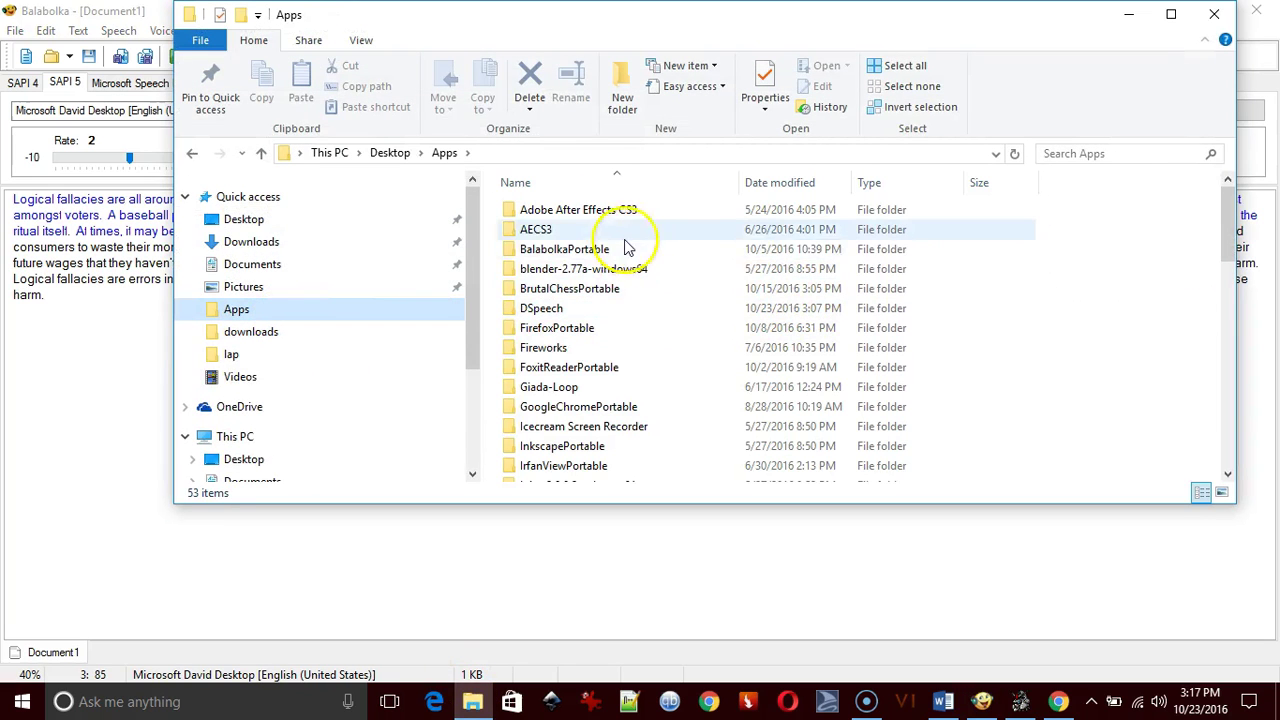
double_click(560, 250)
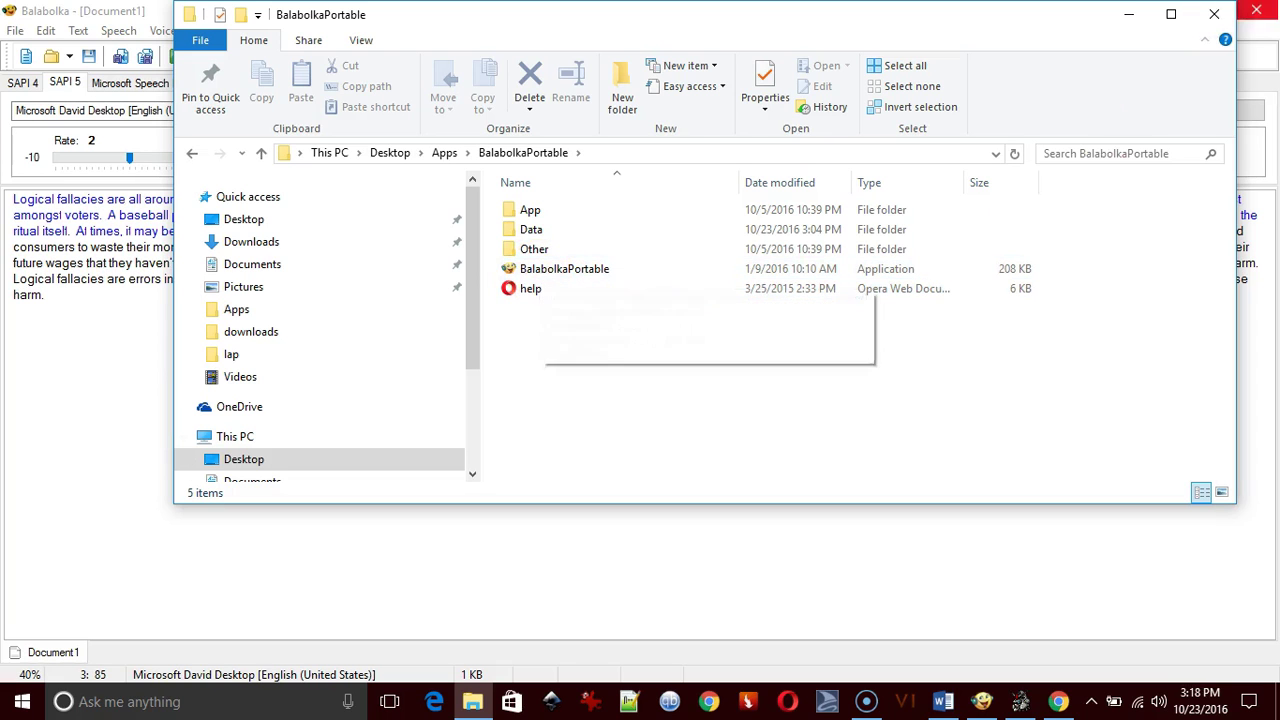
click(1214, 14)
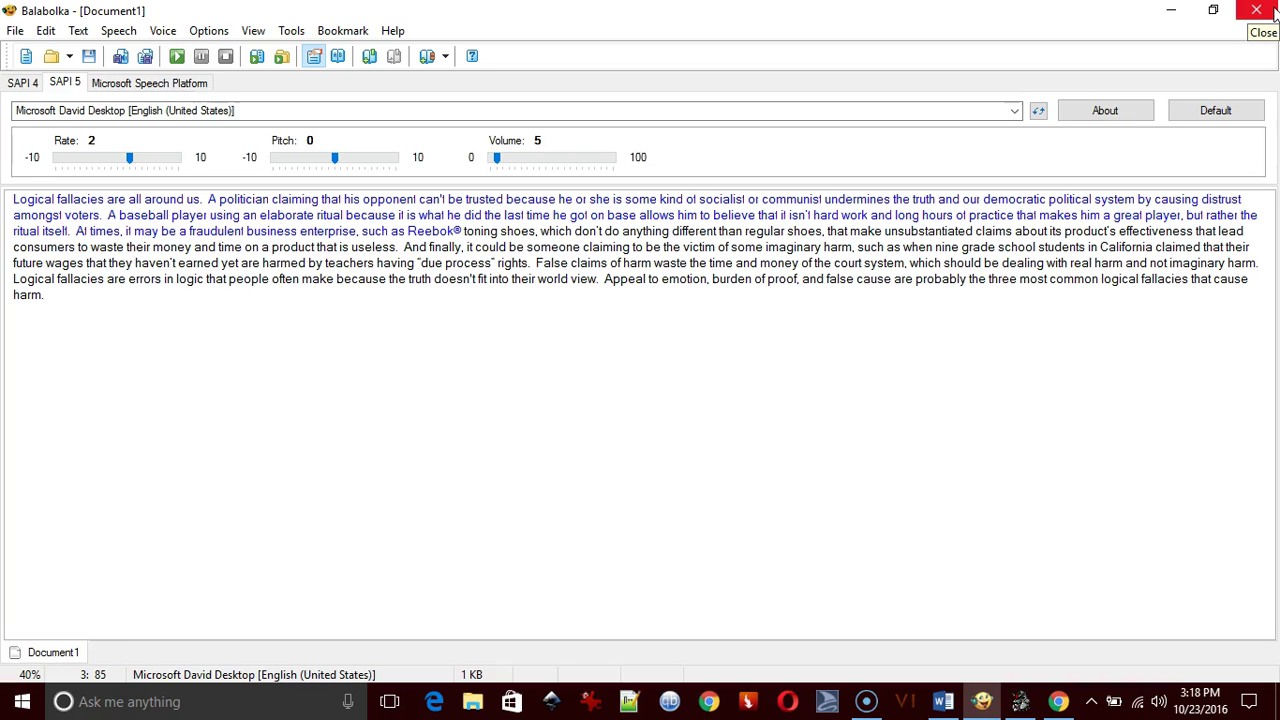
Close Balabolka without saving Document1, and close the Balabolka web page in the browser.
click(1274, 10)
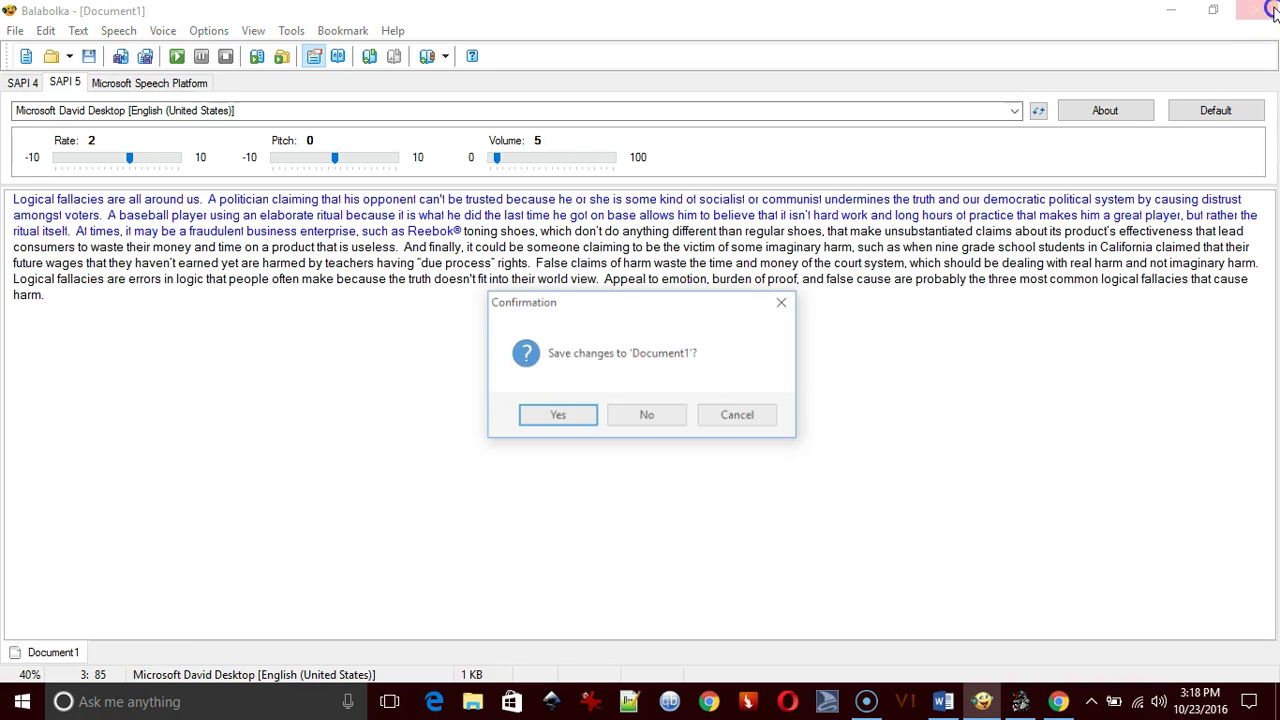
click(645, 416)
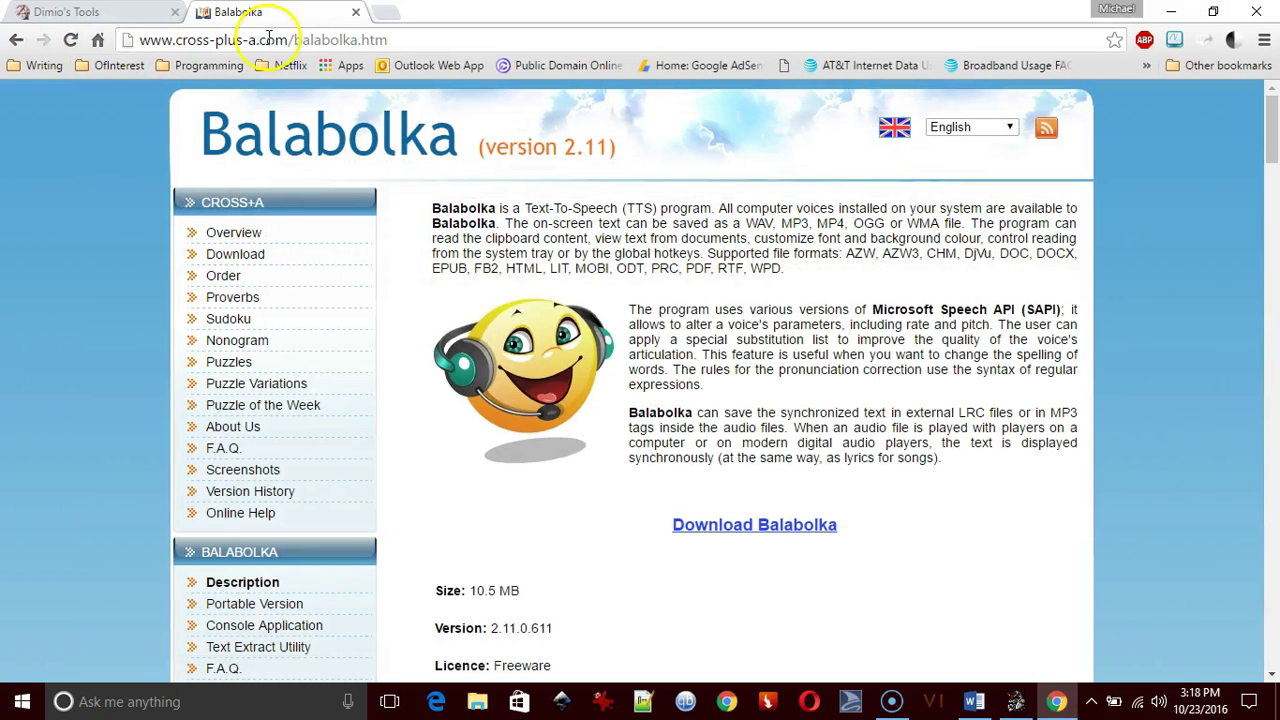
click(356, 13)
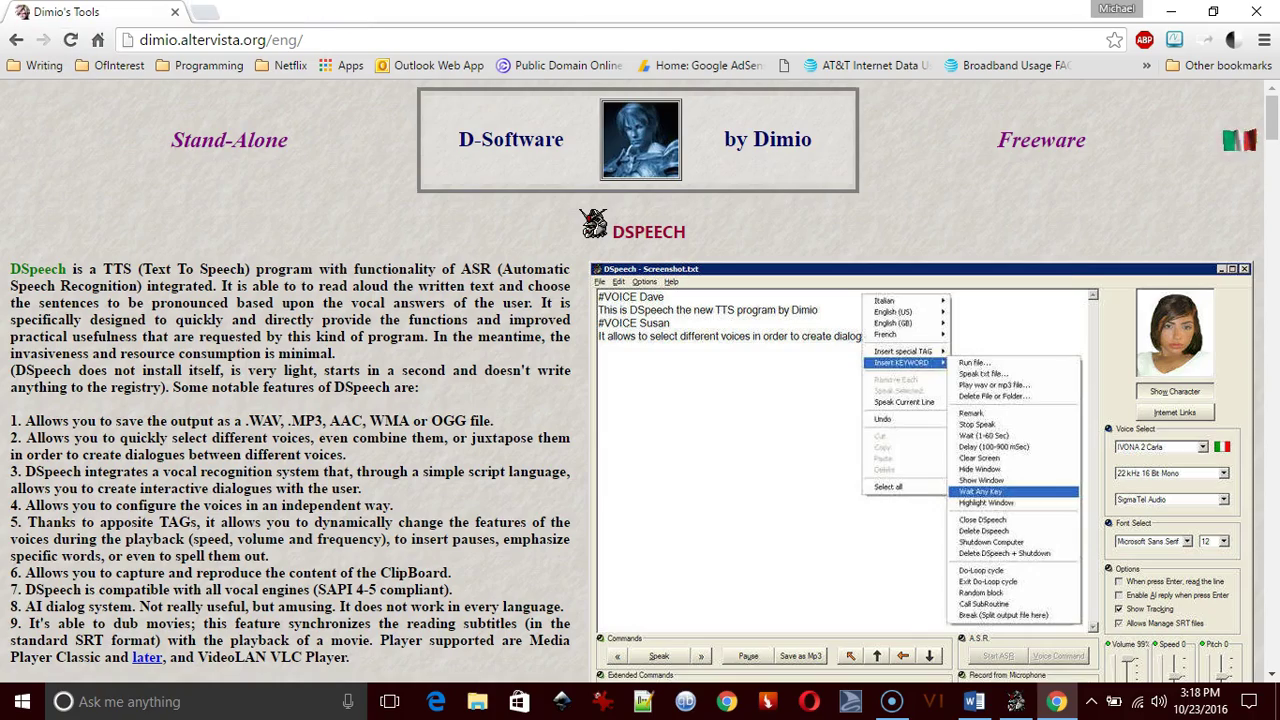
Examine the DSpeech feature list and download section on Dimio's Tools, view the DSpeech.Zip download page, and return to the main page.
scroll(553, 357, down, 2)
scroll(549, 351, down, 4)
scroll(549, 351, up, 6)
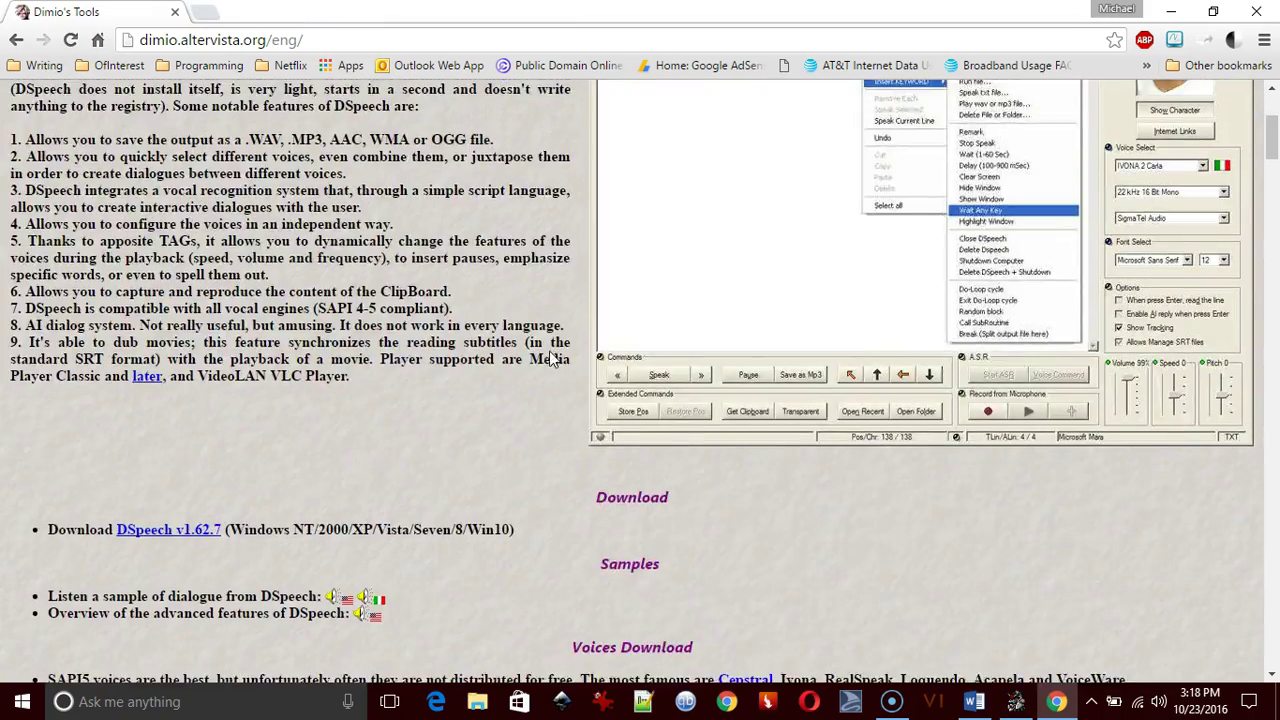
scroll(549, 357, down, 2)
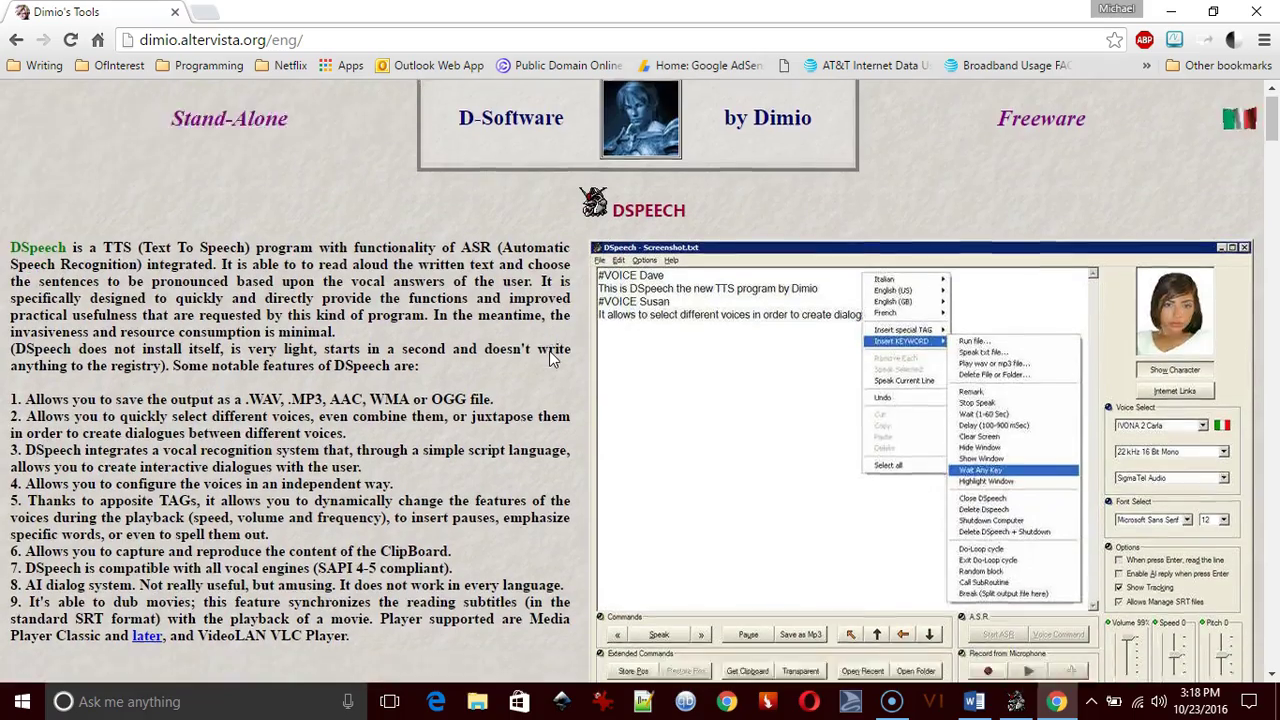
scroll(551, 355, up, 2)
scroll(551, 355, down, 6)
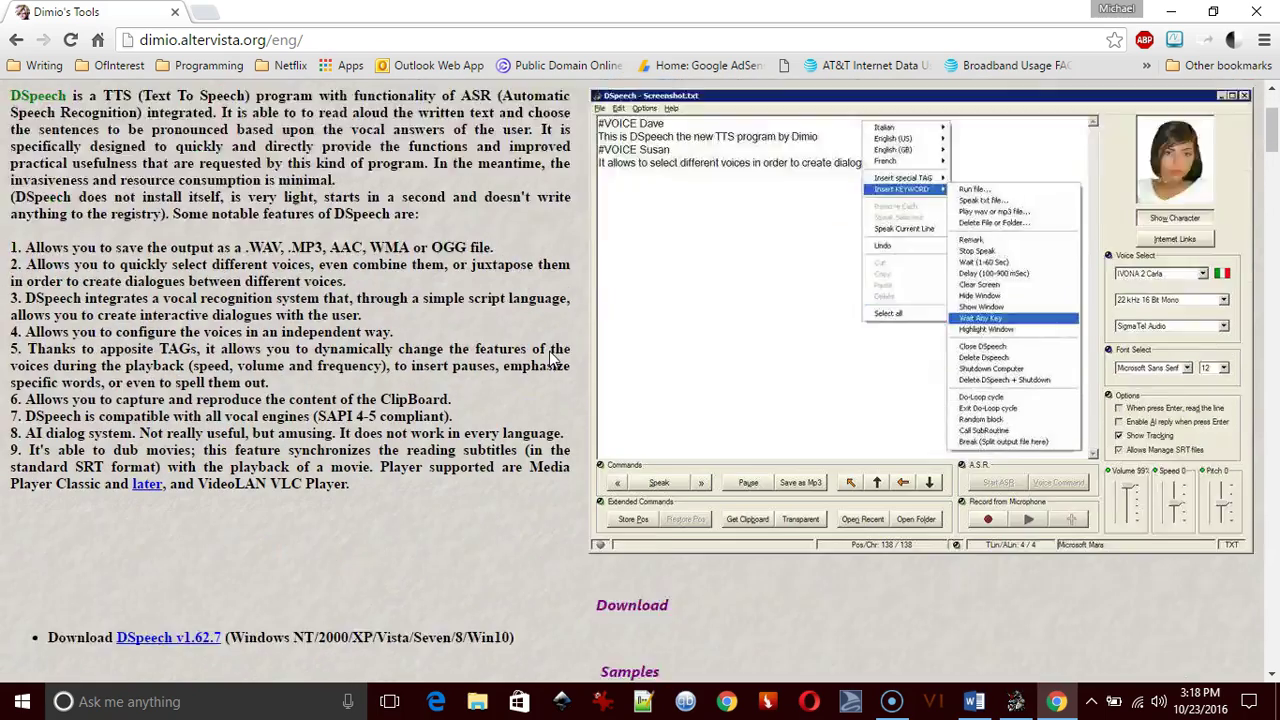
scroll(291, 248, up, 1)
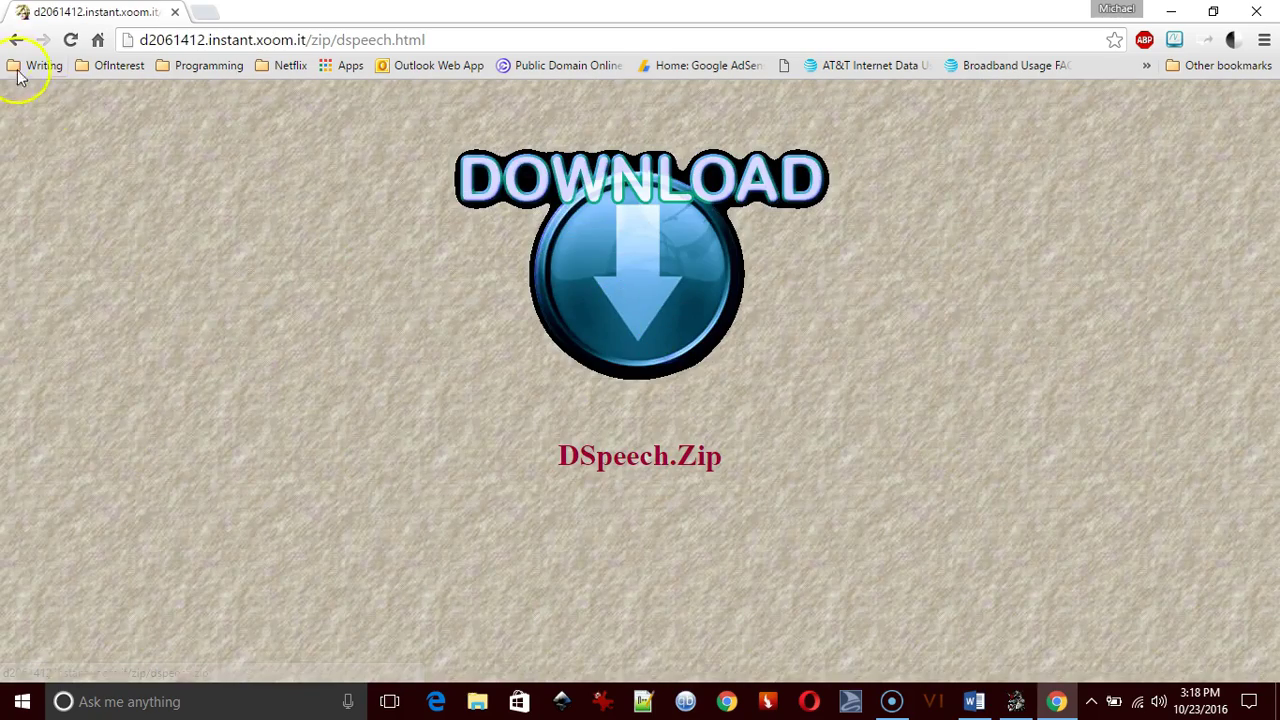
click(15, 40)
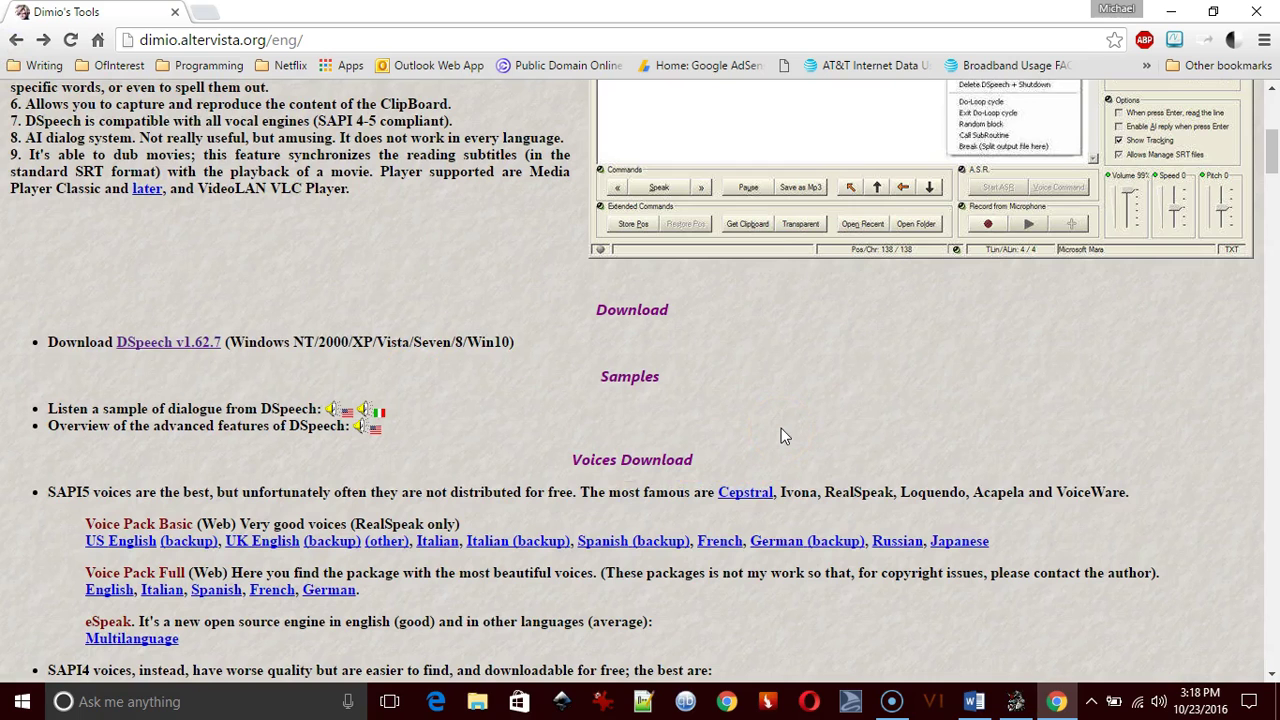
Locate the DSpeech application in the DSpeech folder under Apps in File Explorer, and close the folder window.
click(477, 701)
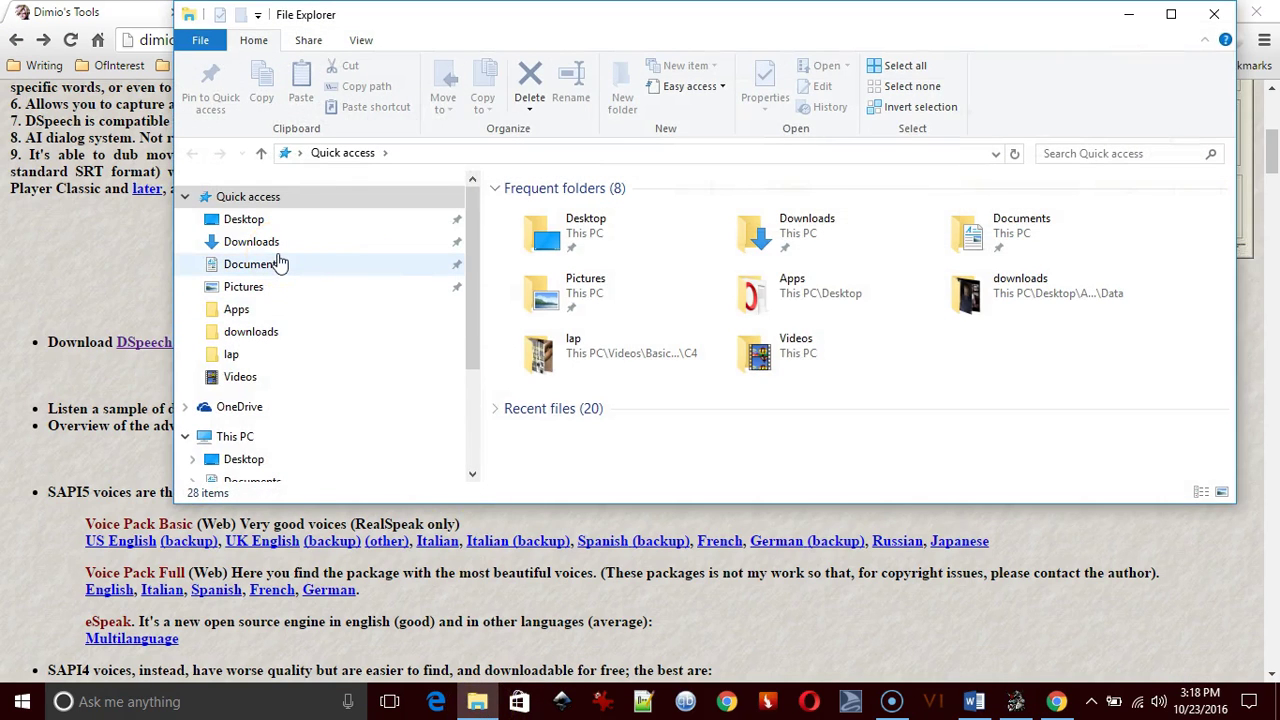
click(290, 311)
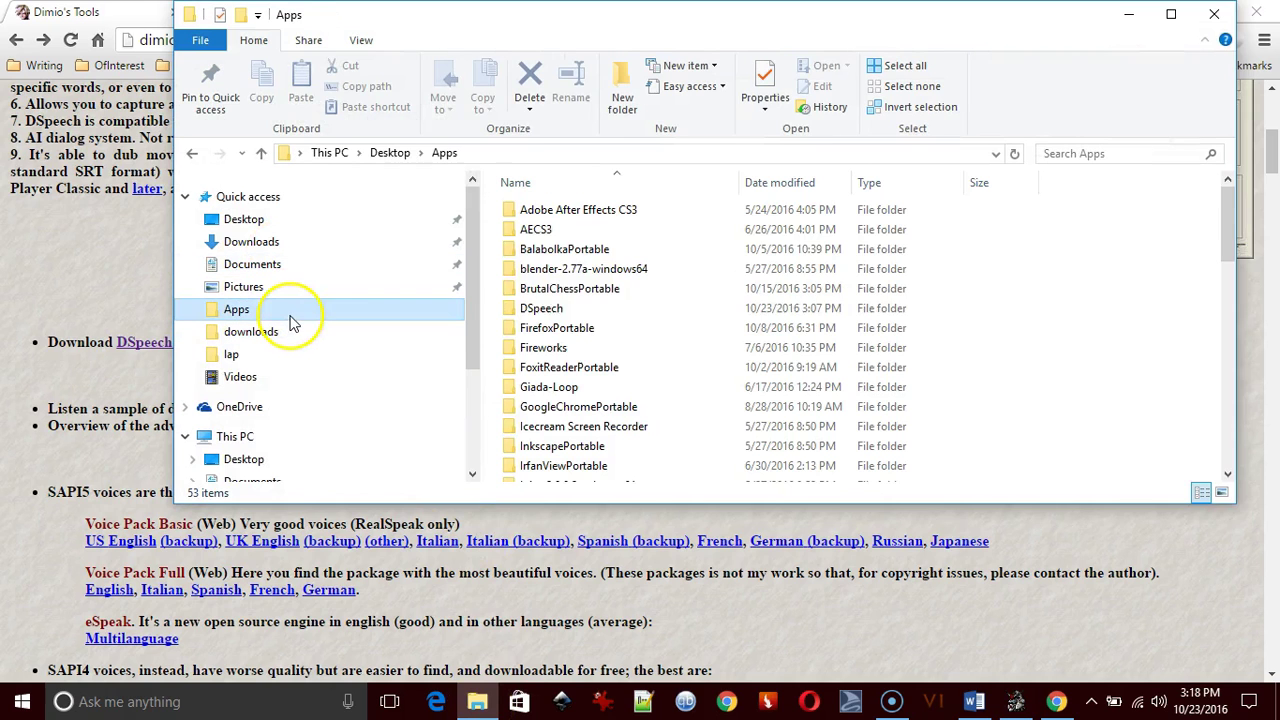
double_click(545, 310)
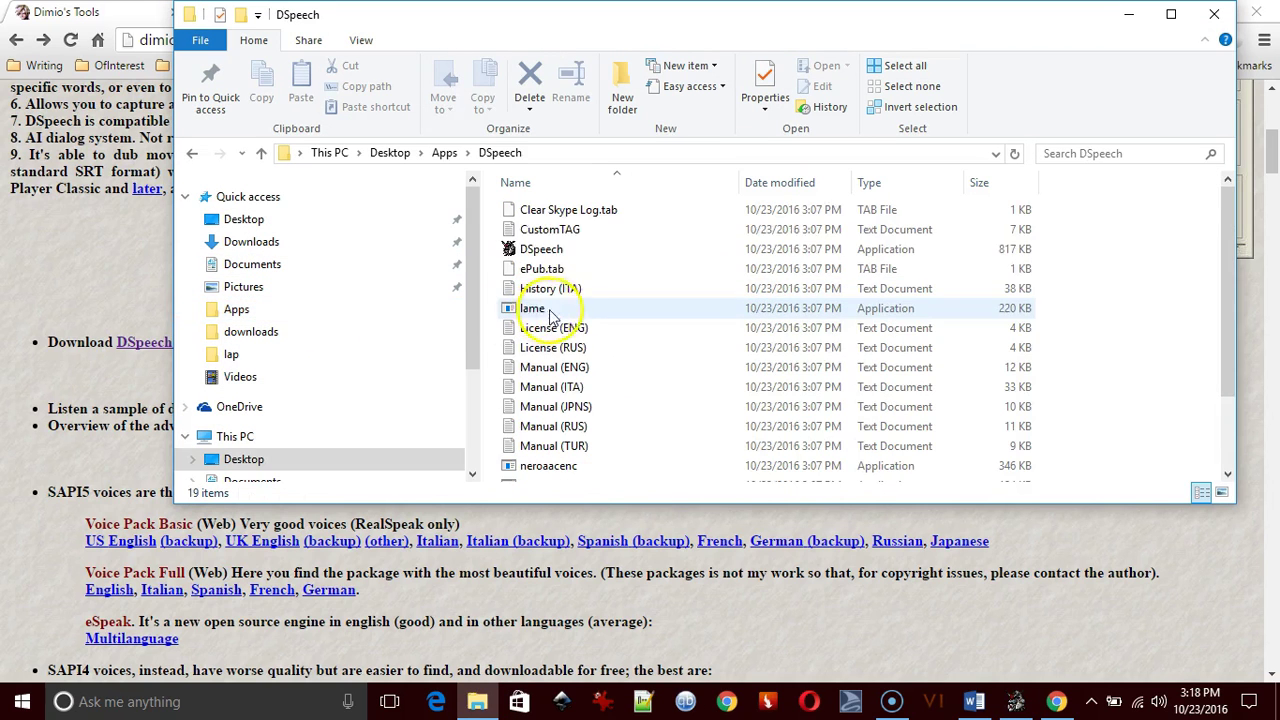
click(576, 252)
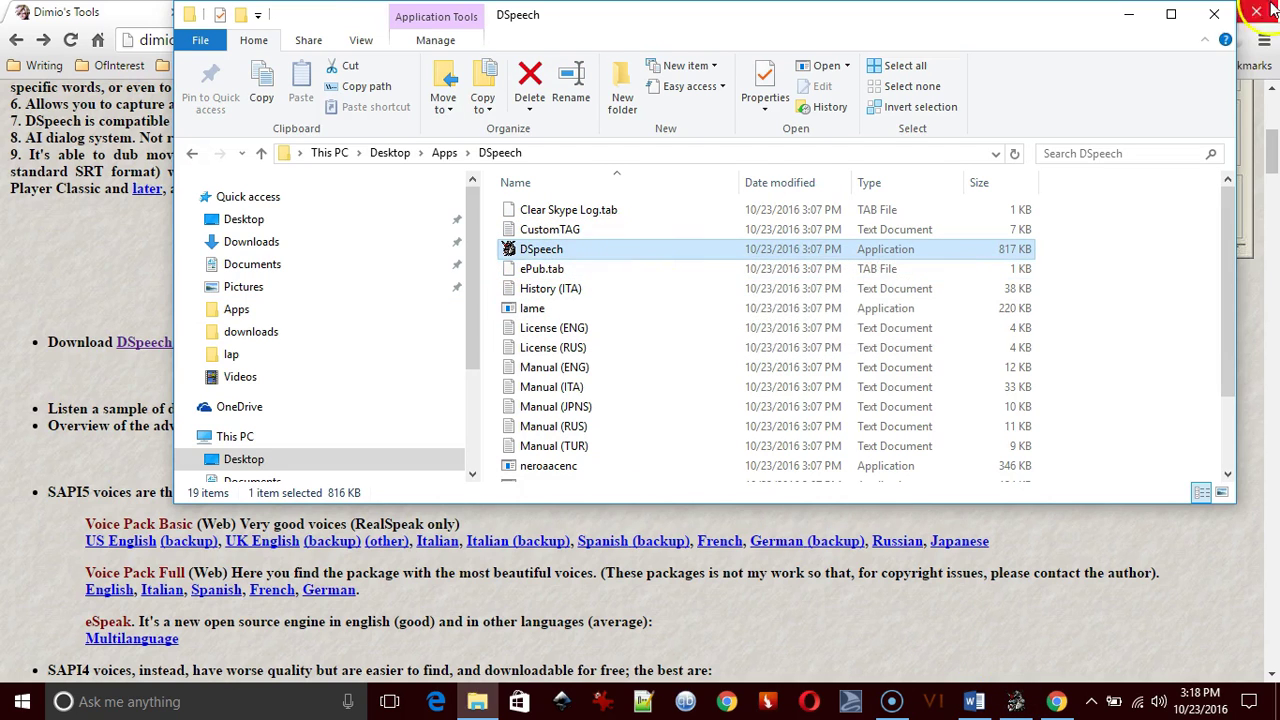
click(1214, 14)
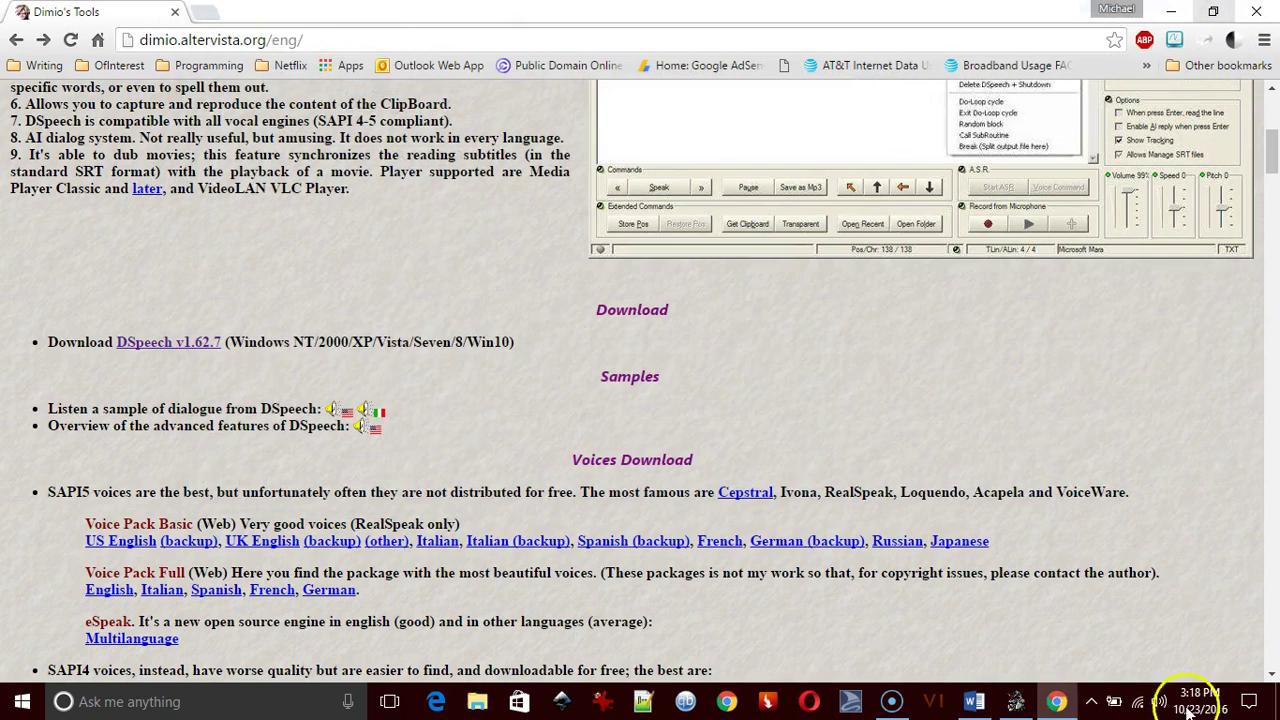
Switch to DSpeech and have the essay read aloud from the beginning, stopping at "some kind of" in the second sentence.
click(1012, 702)
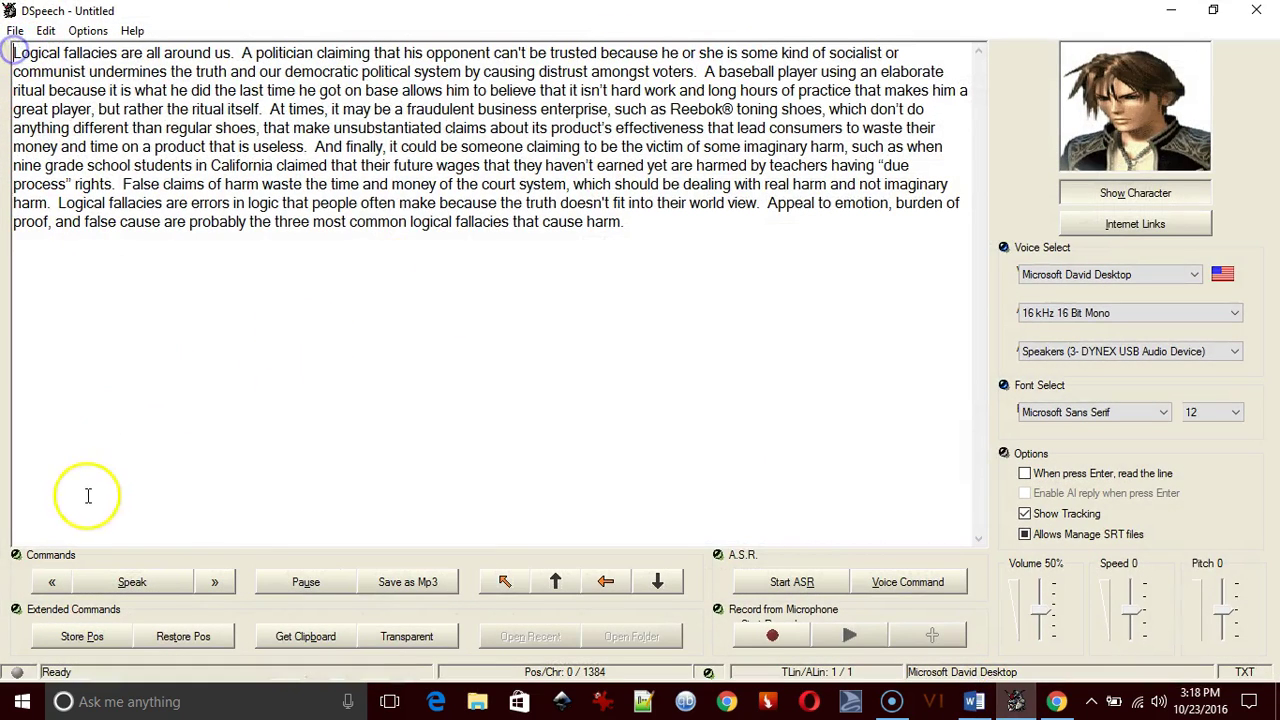
click(124, 581)
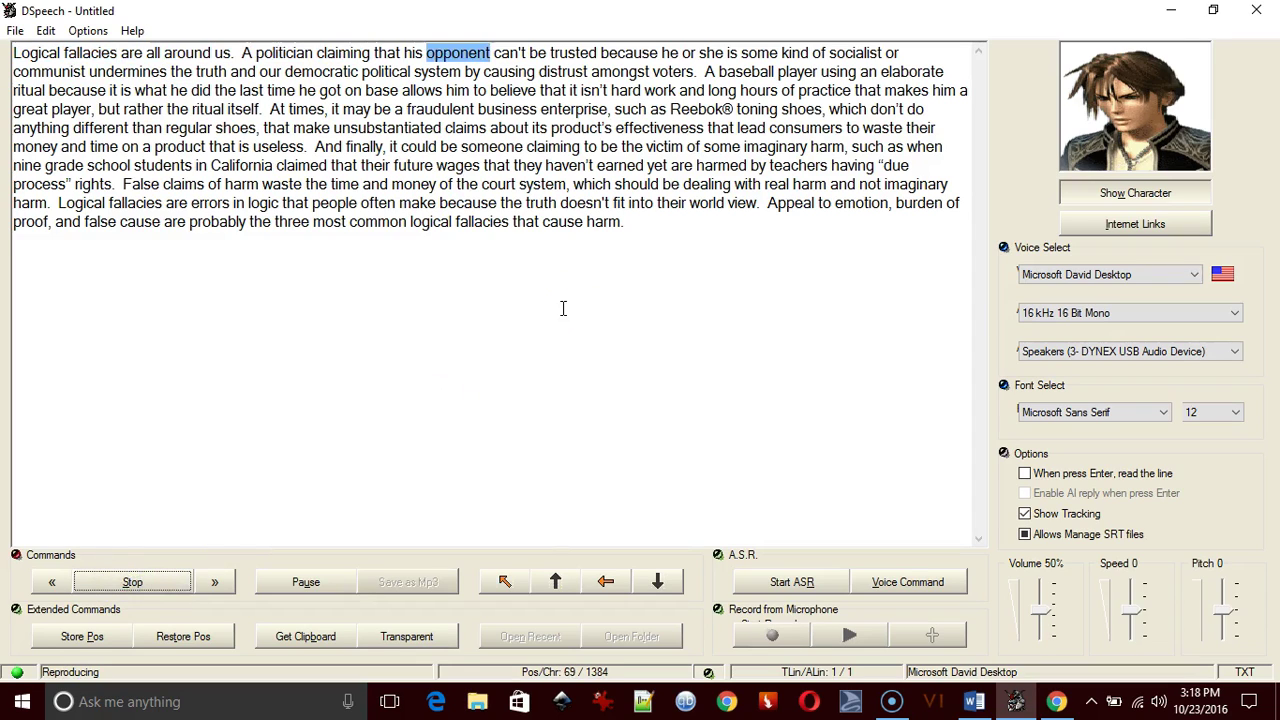
click(95, 582)
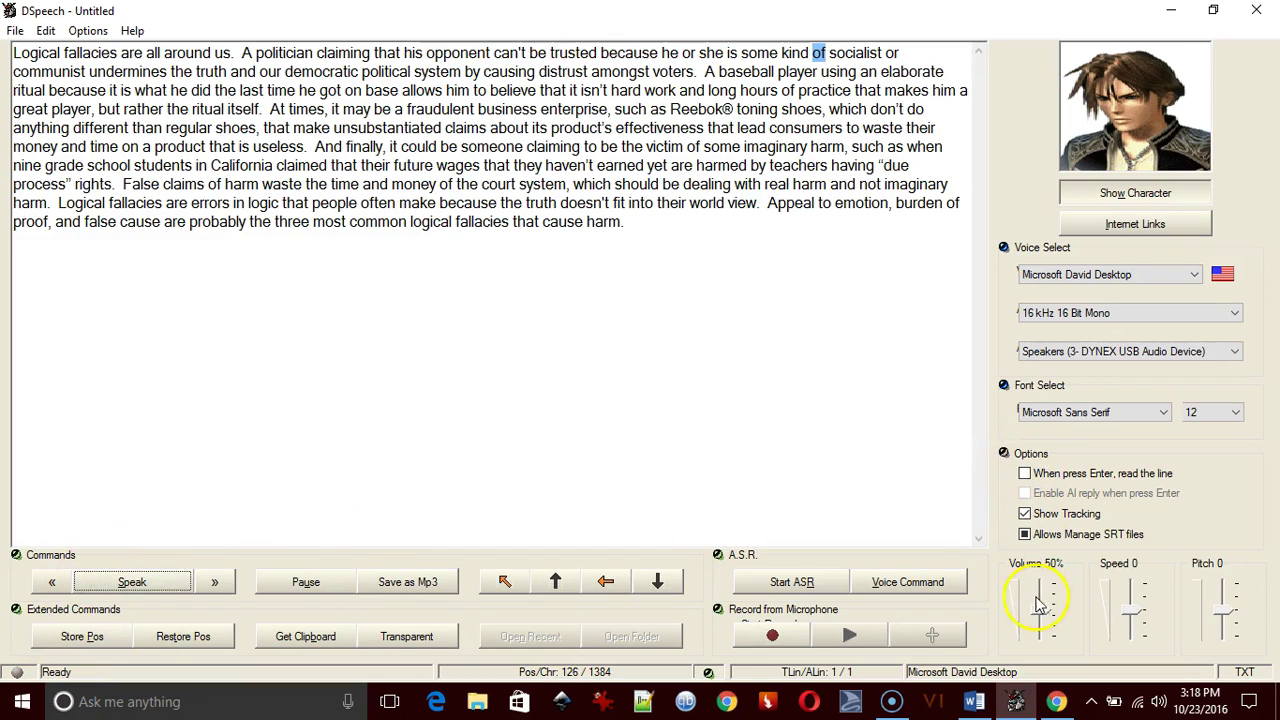
Set the reading speed to 4, continue reading the essay aloud at that speed, and stop the reading.
drag(1136, 615, 1136, 603)
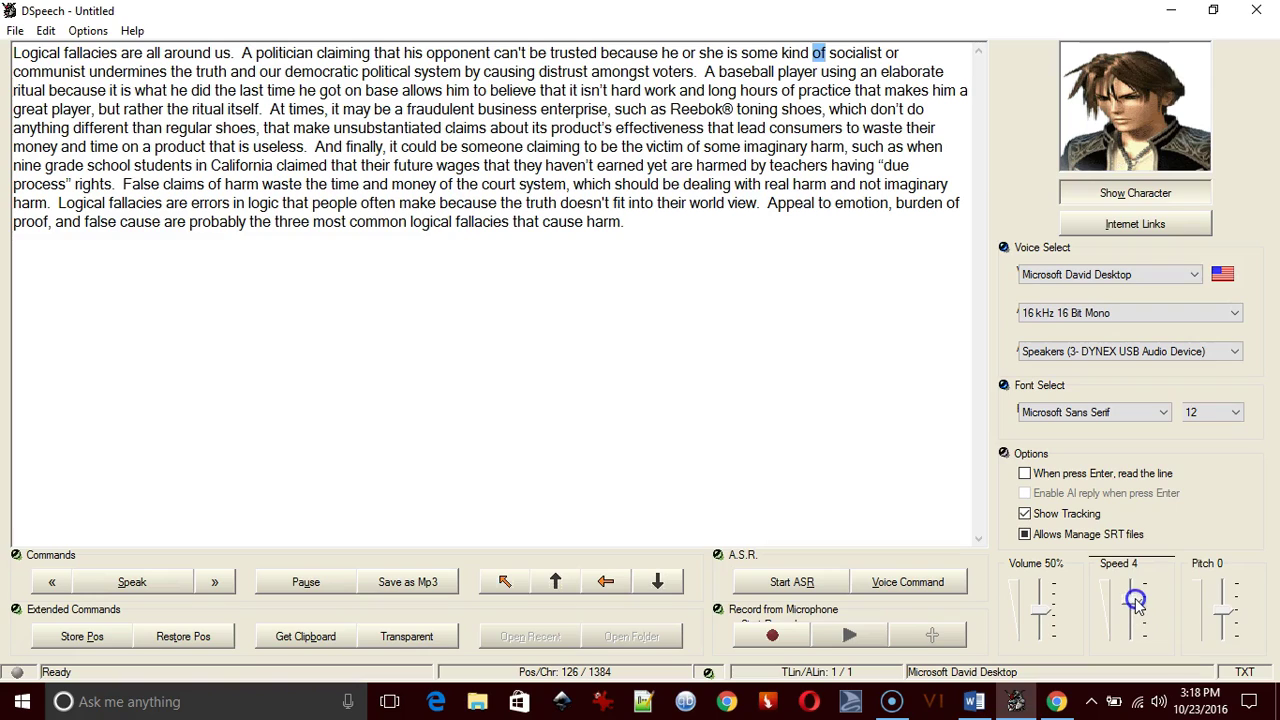
click(168, 582)
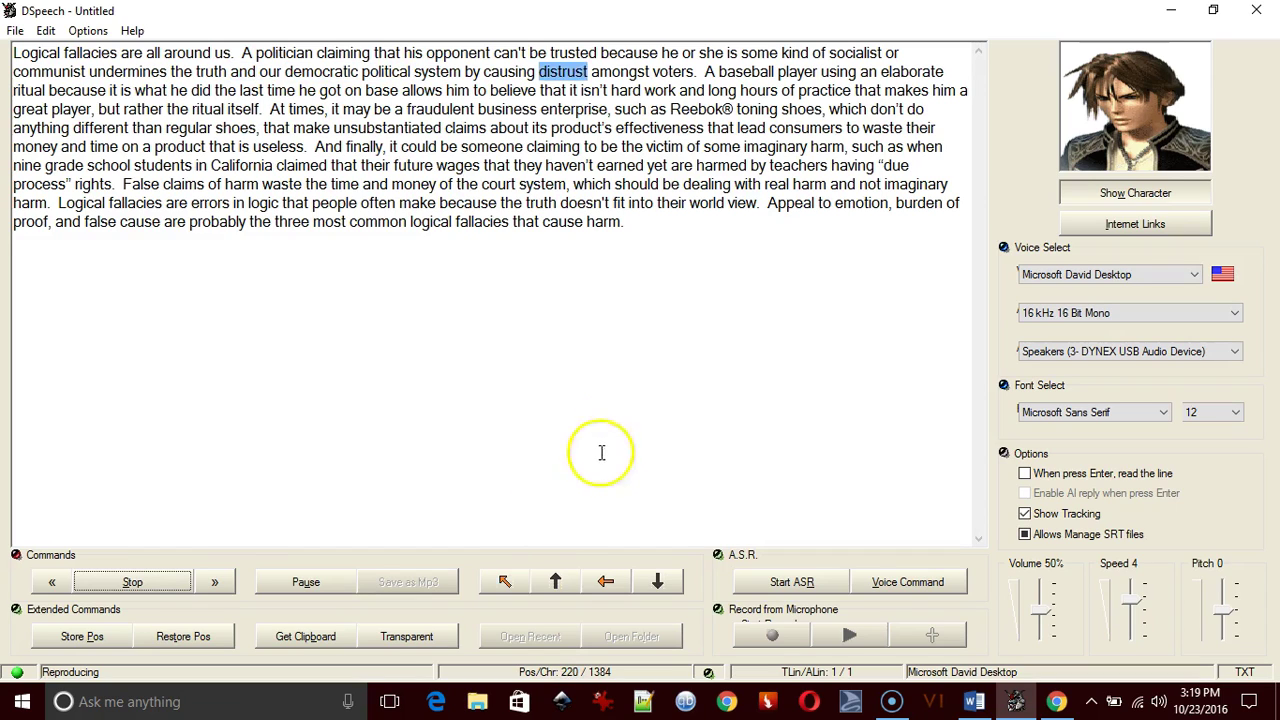
click(132, 582)
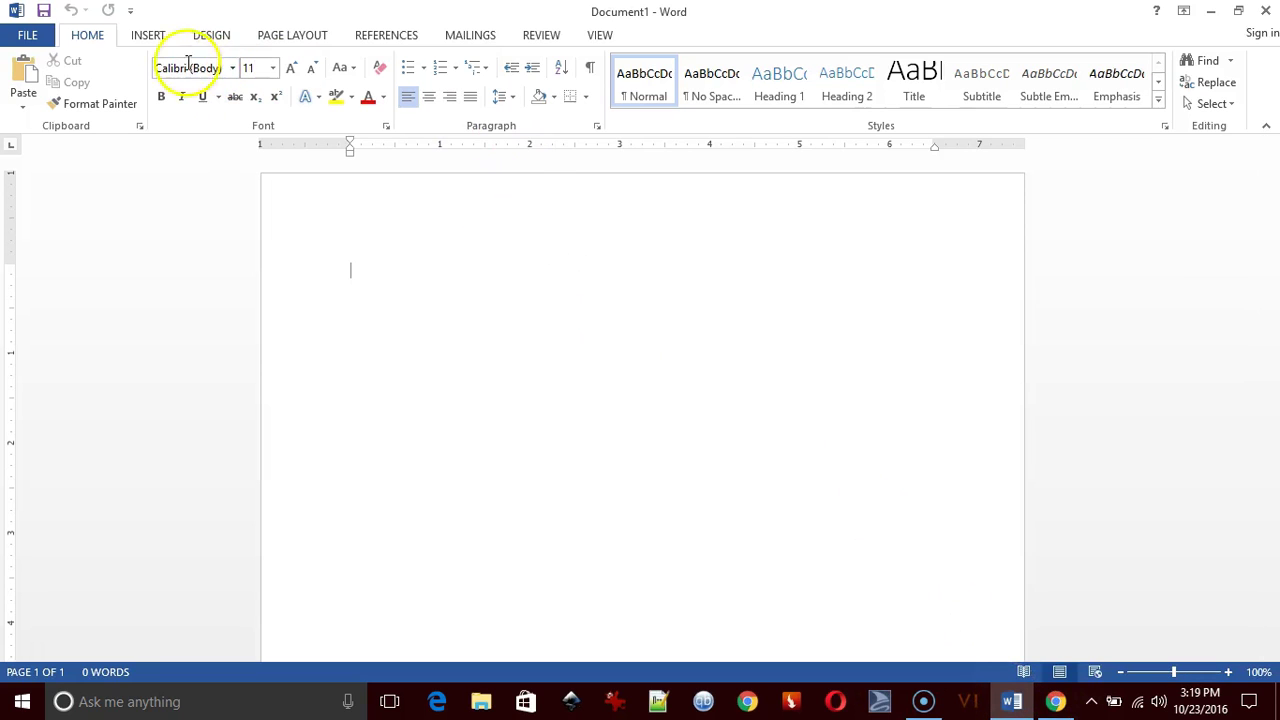
Open the Quick Access Toolbar customization options and list All Commands as the source of available commands.
click(130, 11)
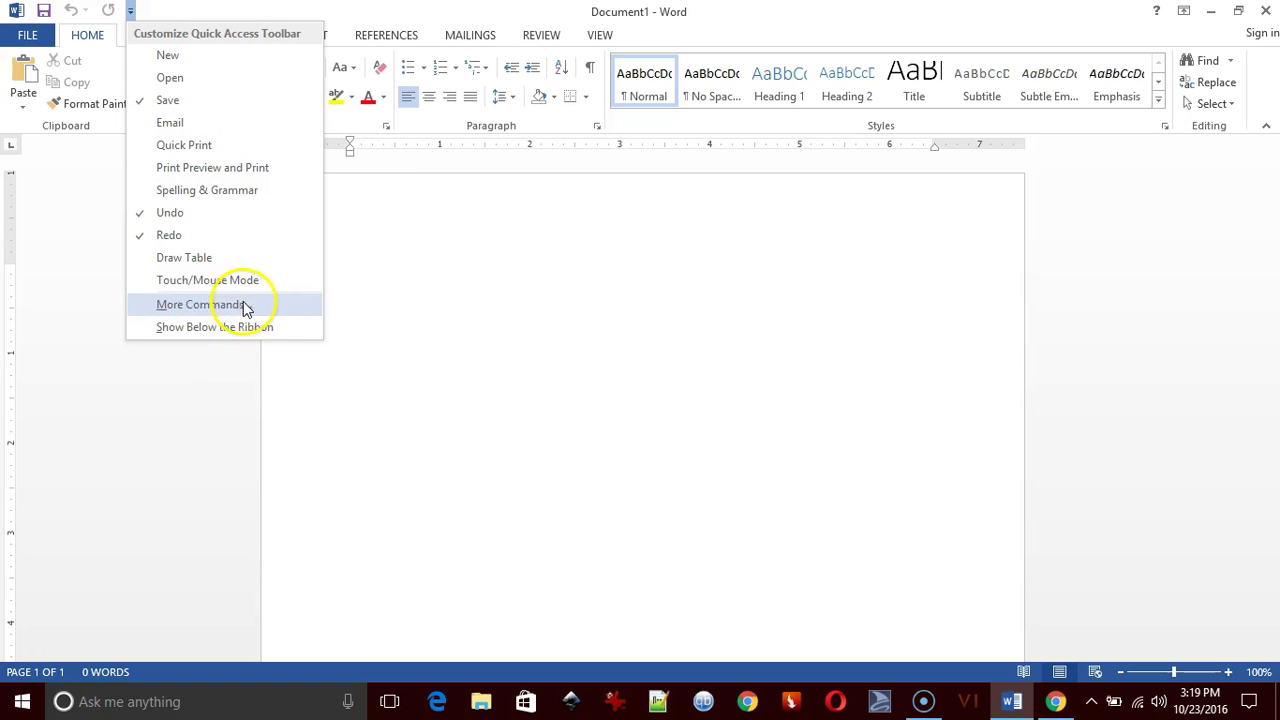
click(188, 305)
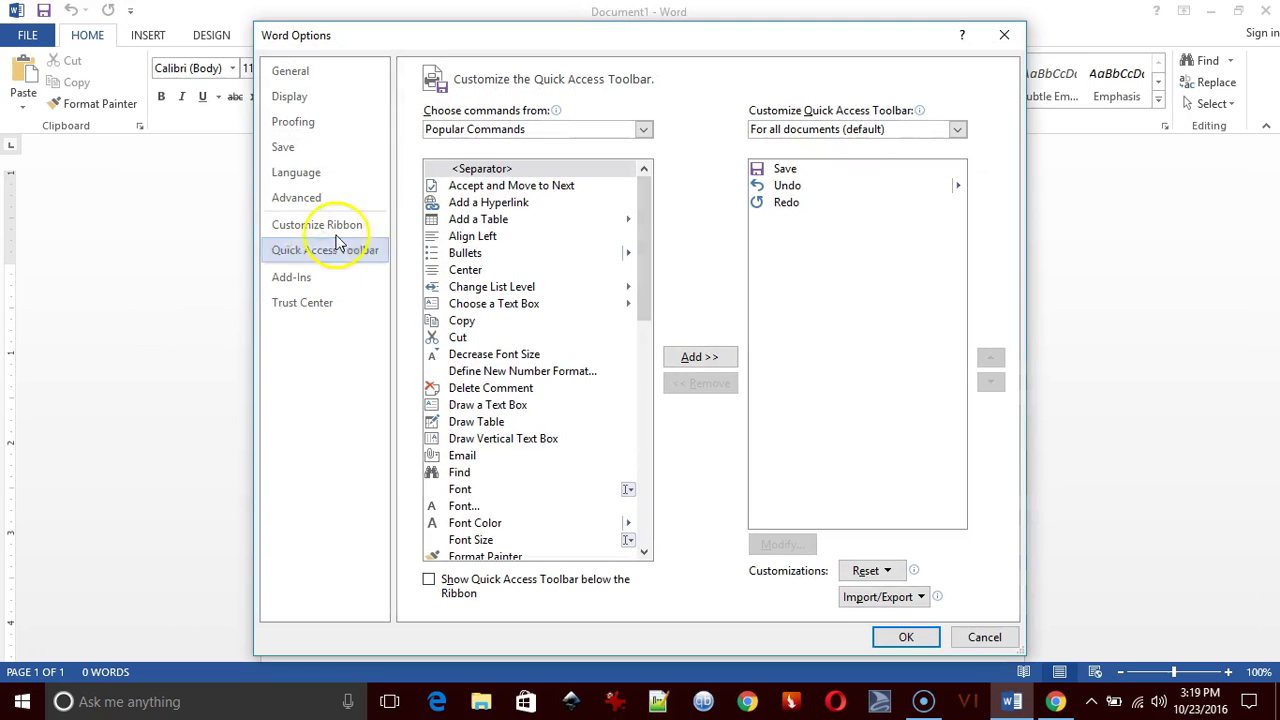
click(645, 130)
click(586, 186)
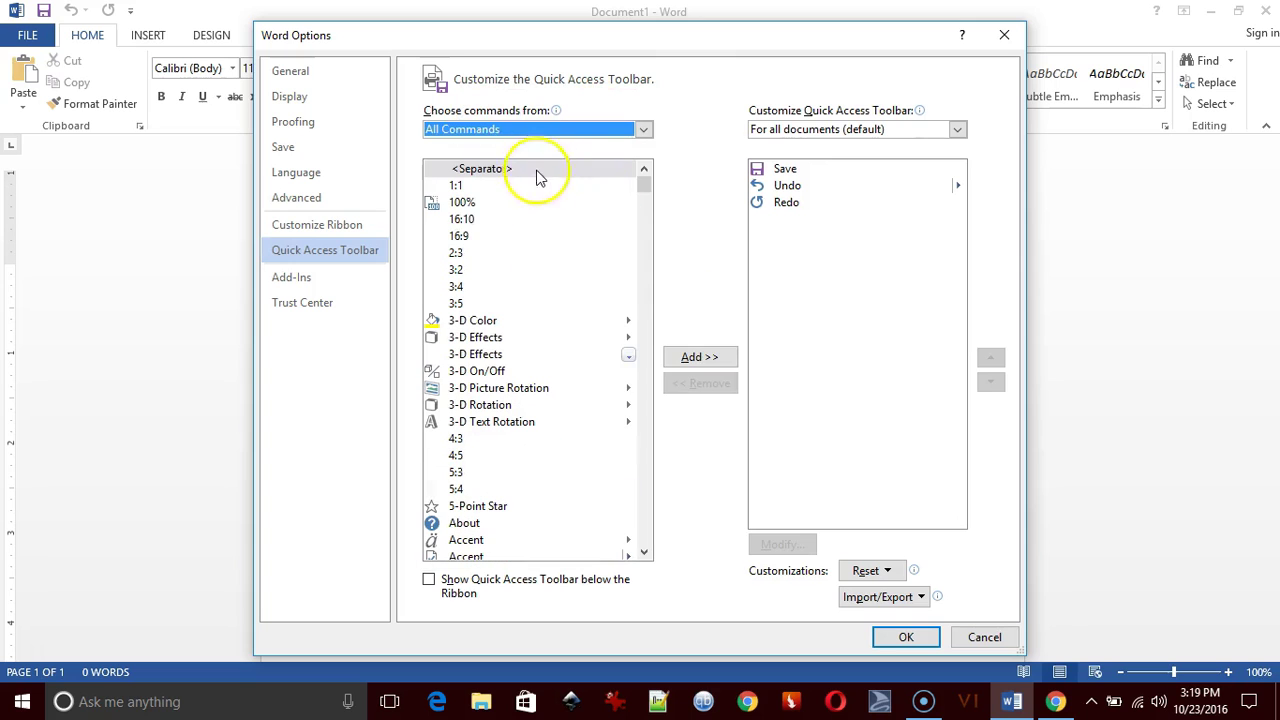
Add the Speak command to the Quick Access Toolbar for all documents and apply the change.
drag(643, 186, 648, 477)
scroll(646, 474, down, 11)
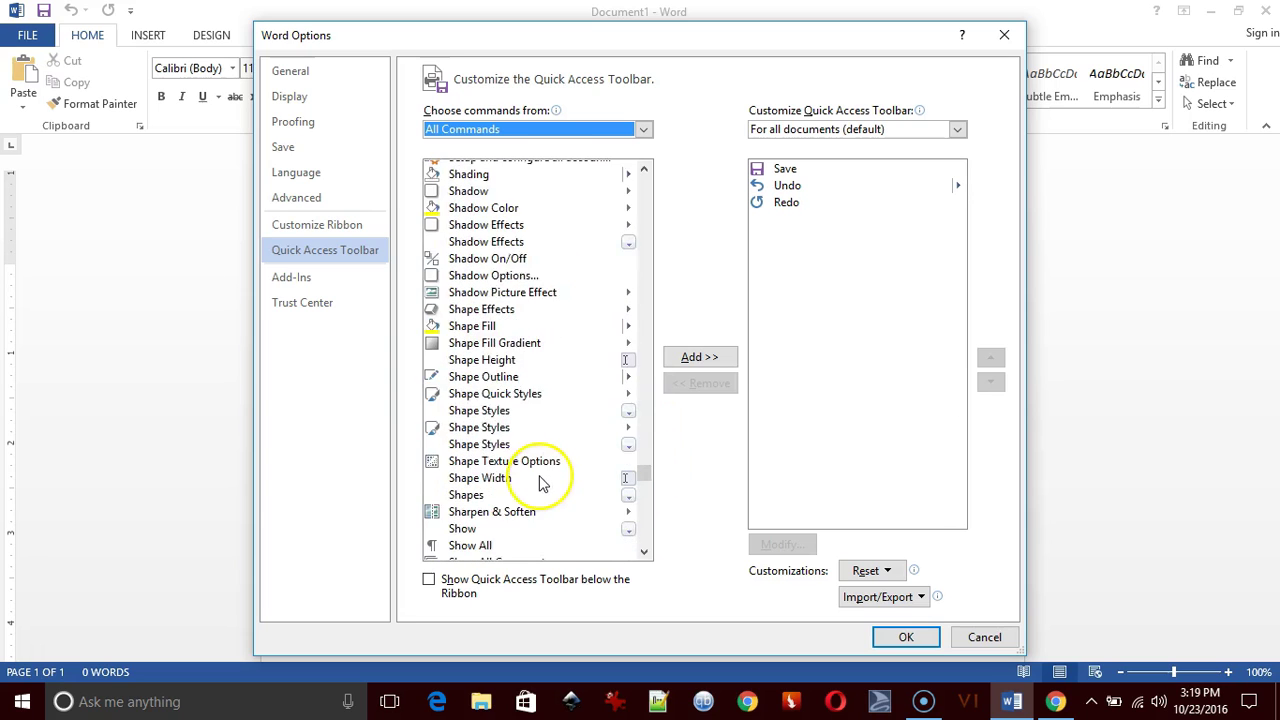
scroll(541, 483, down, 14)
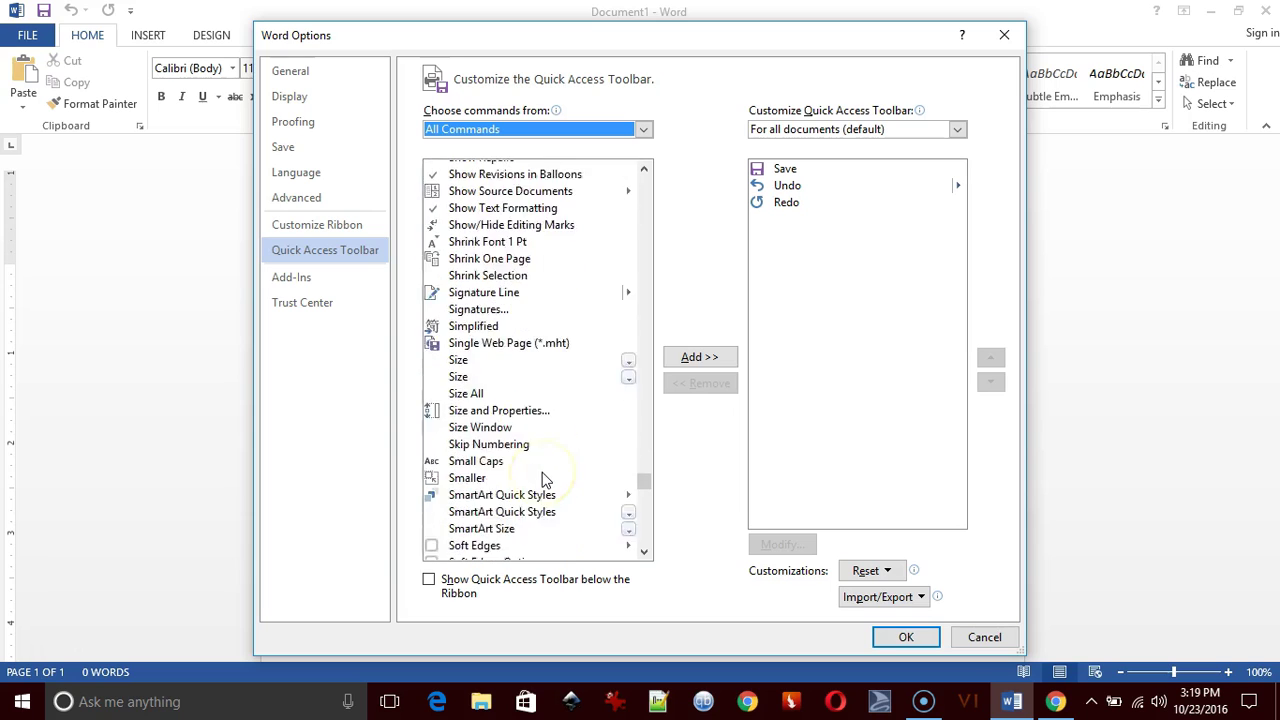
scroll(545, 480, down, 3)
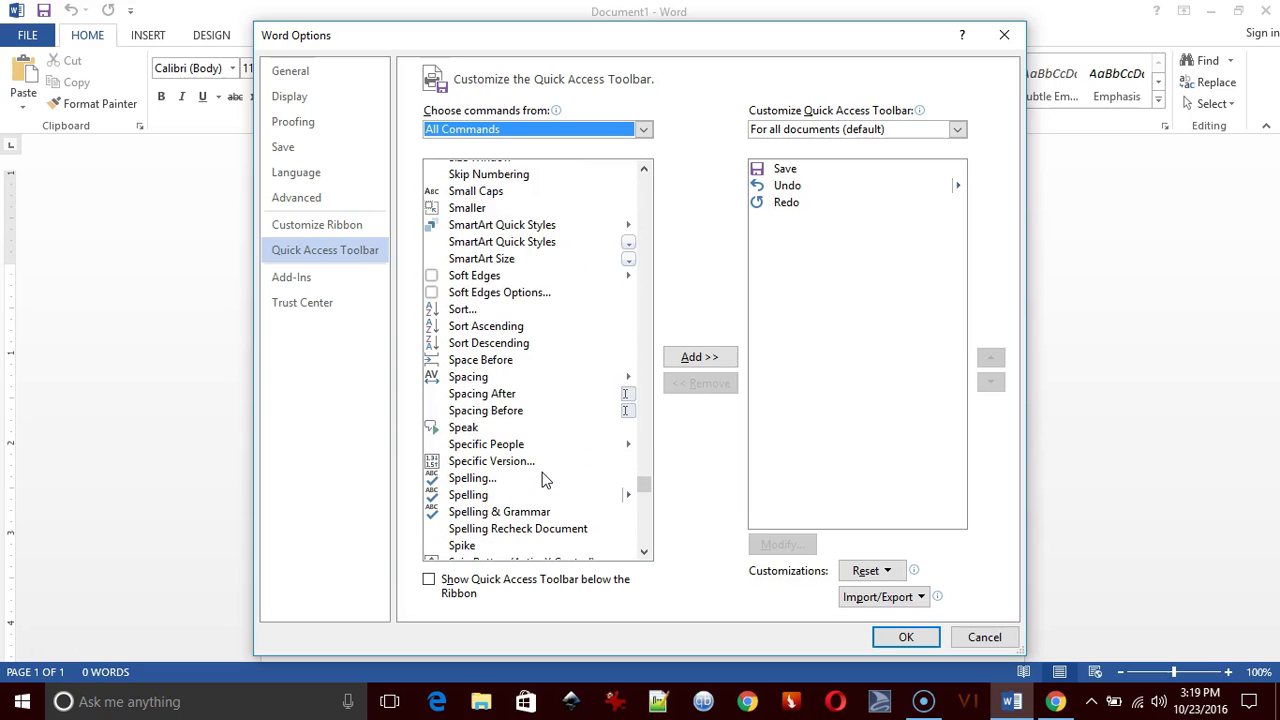
click(465, 432)
click(686, 358)
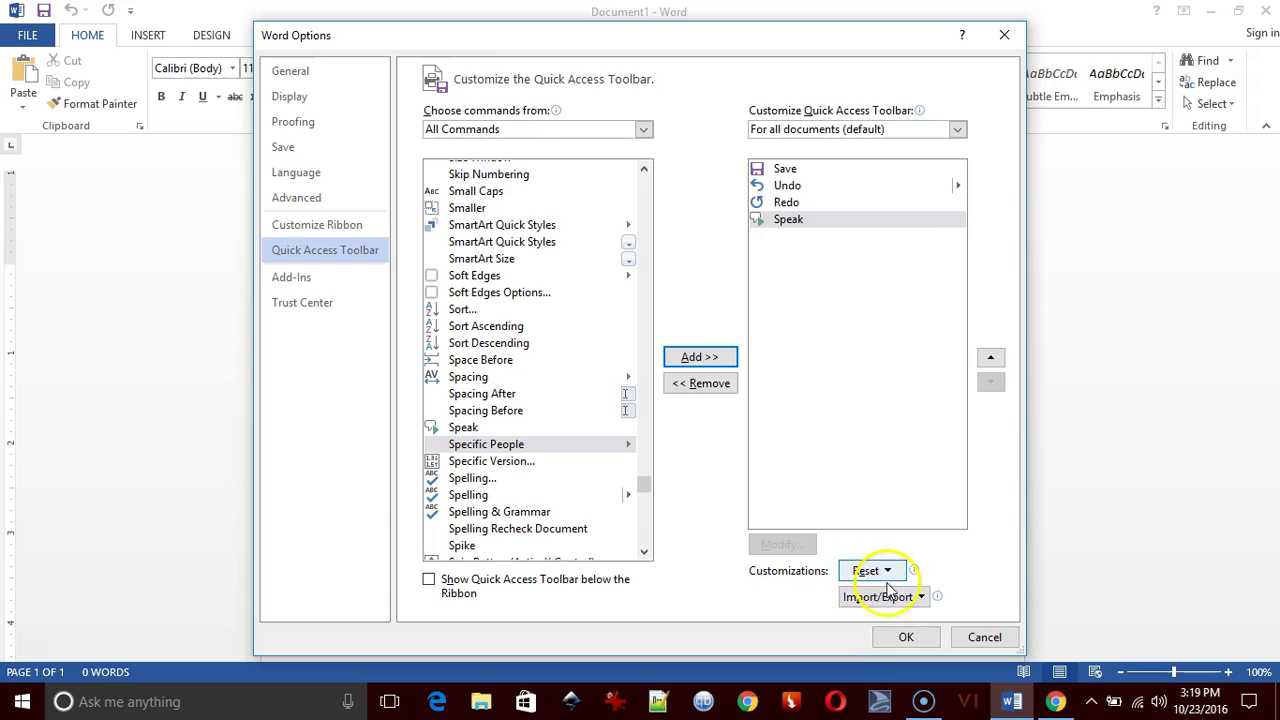
click(900, 638)
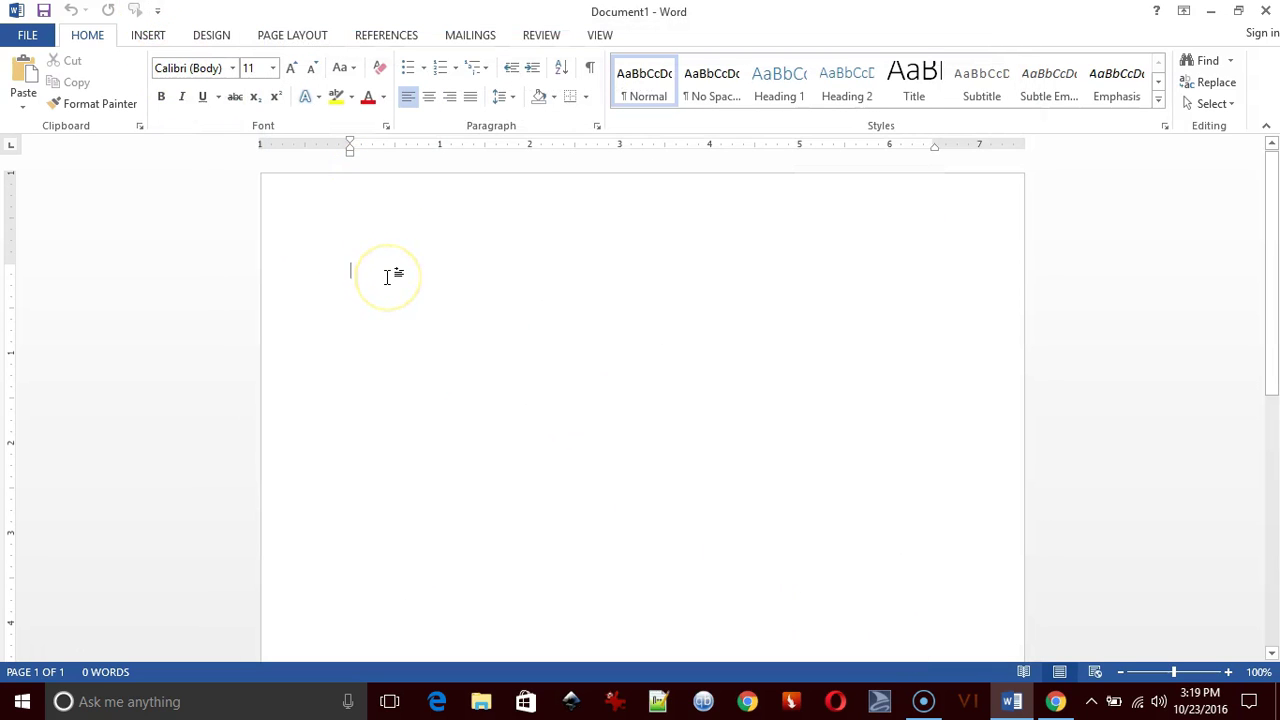
Insert the essay paragraph beginning "Logical fallacies are all around us." into the blank document and select the whole paragraph.
text(Logical fallacies are all around us.  A politician claiming that his opponent can’t be trusted because he or she is some kind of socialist or communist undermines the truth and our democratic political system by causing distrust amongst voters.  A baseball player using an elaborate ritual because it is what he did the last time he got on base allows him to believe that it isn’t hard work and long hours of practice that makes him a great player, but rather the ritual itself.  At times, it may be a fraudulent business enterprise, such as Reebok® toning shoes, which don’t do anything different than regular shoes, that make unsubstantiated claims about its product’s effectiveness that lead consumers to waste their money and time on a product that is useless.  And finally, it could be someone claiming to be the victim of some imaginary harm, such as when nine grade school students in California claimed that their future wages that they haven’t earned yet are harmed by teachers having "due process" rights.  False claims of harm waste the time and money of the court system, which should be dealing with real harm and not imaginary harm.  Logical fallacies are errors in logic that people often make because the truth doesn't fit into their world view.  Appeal to emotion, burden of proof, and false cause are probably the three most common logical fallacies that cause harm.)
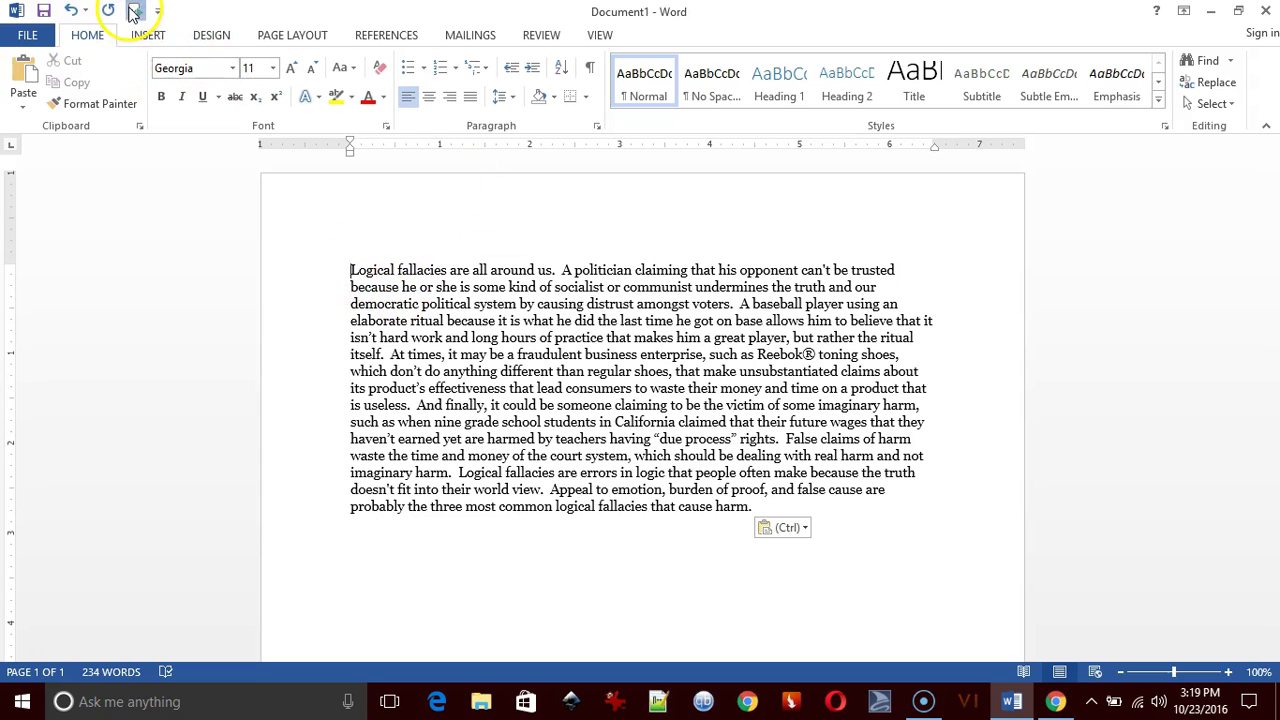
key(ctrl+Home)
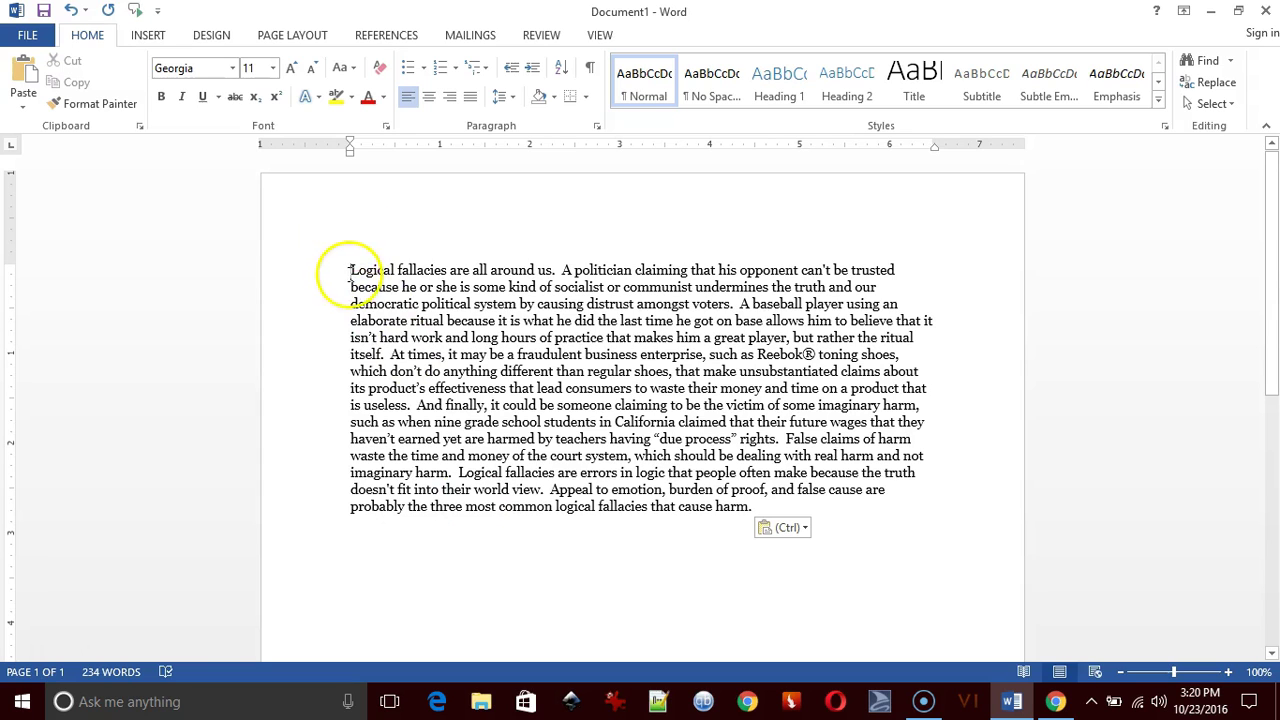
drag(348, 268, 757, 513)
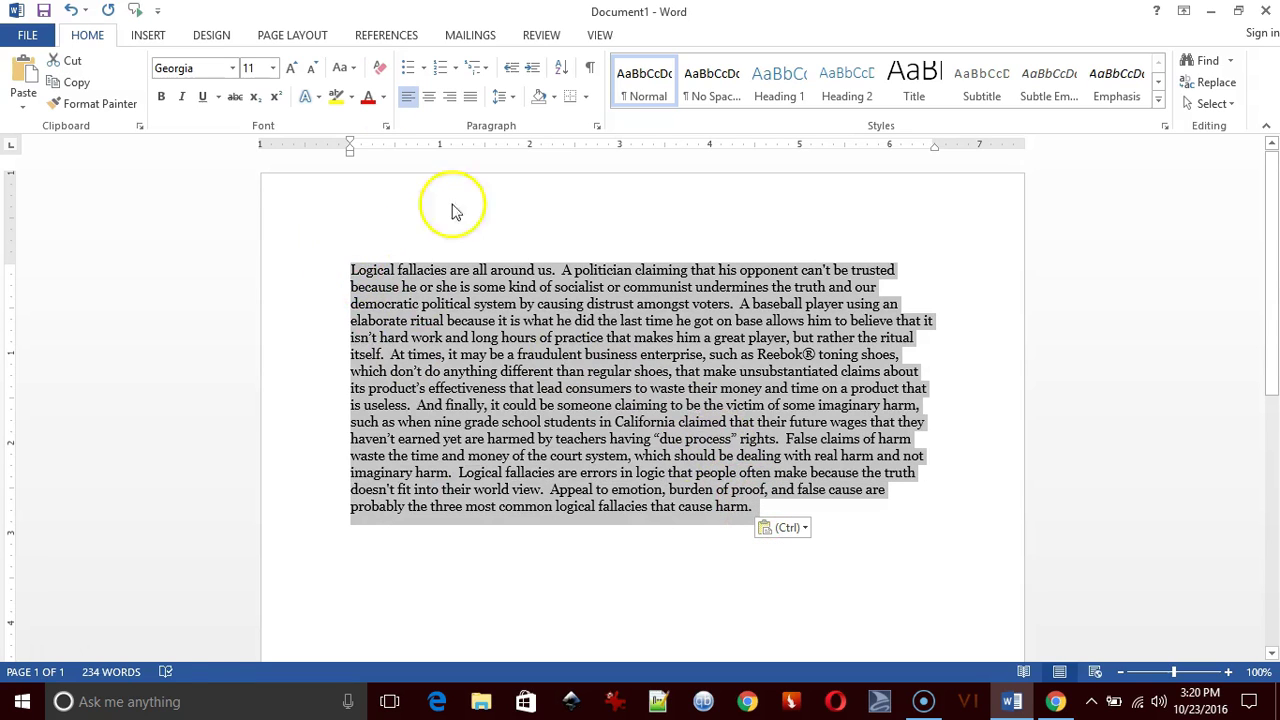